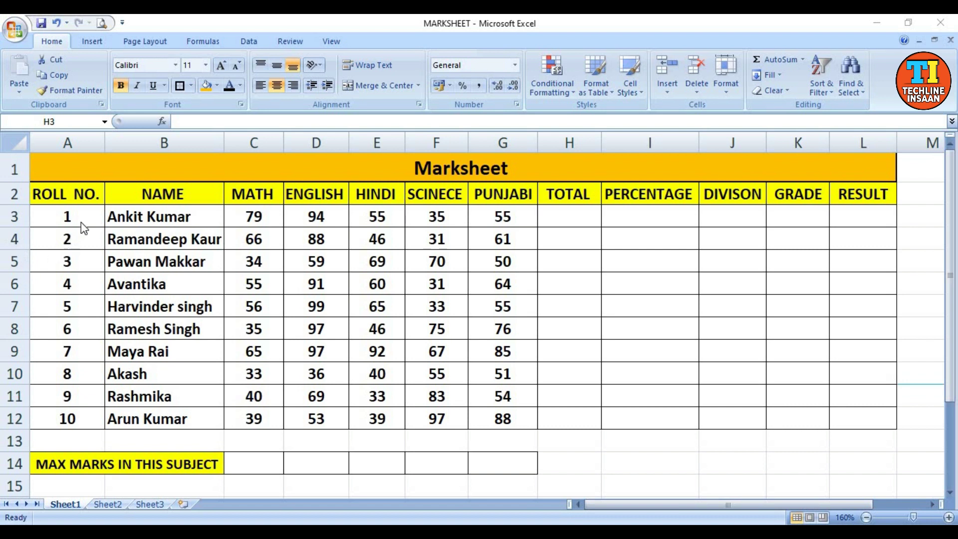
- Total each student's five marks with =SUM(C3:G3) in H3 and fill it down to H12
key(alt+Tab)
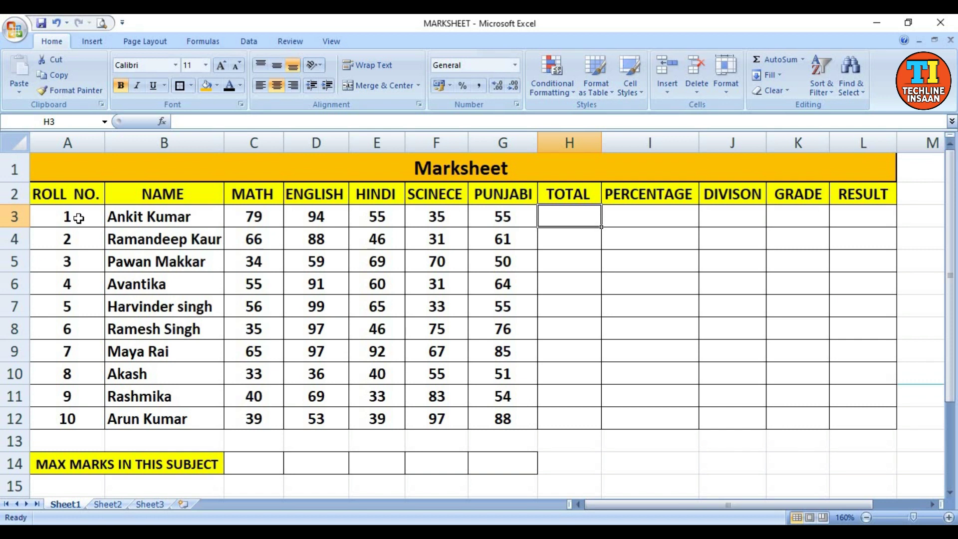
click(78, 218)
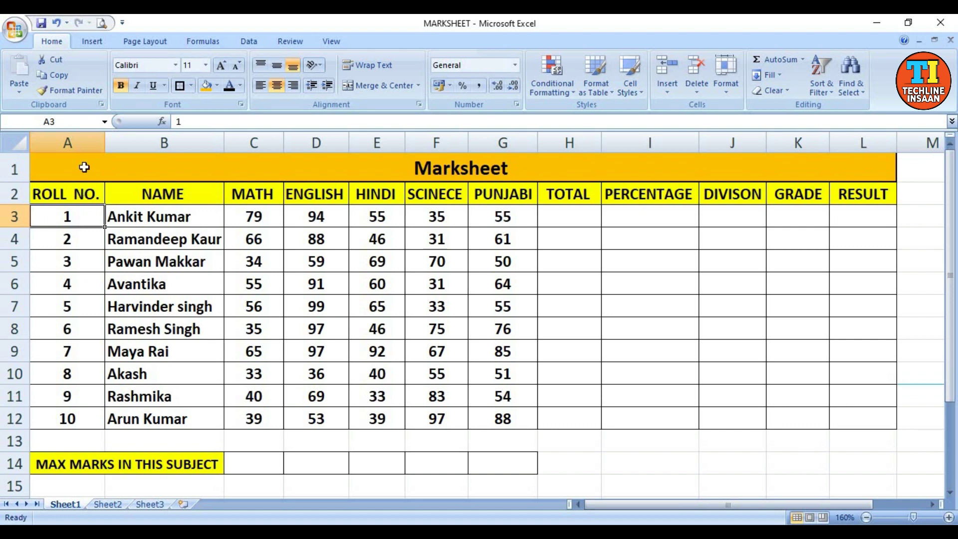
double_click(569, 216)
text(=S)
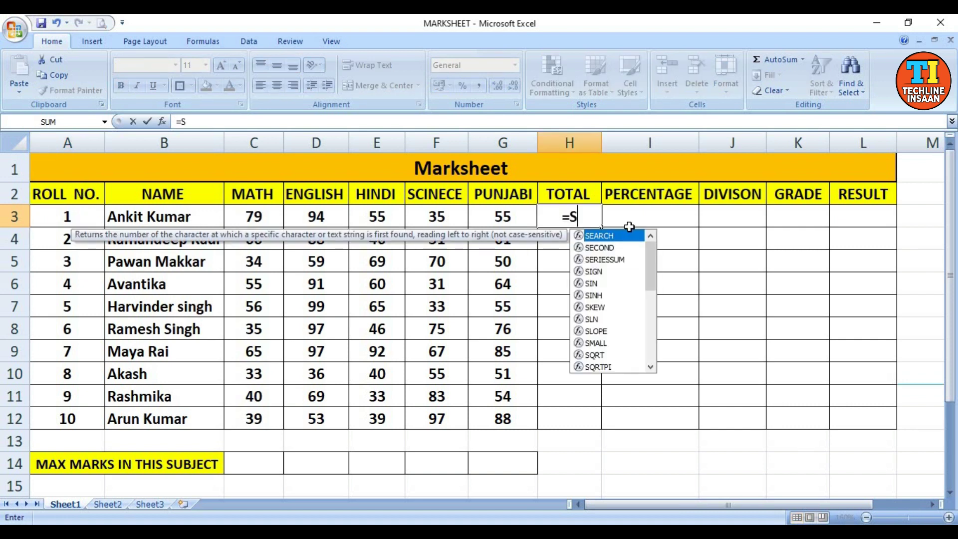
text(UM()
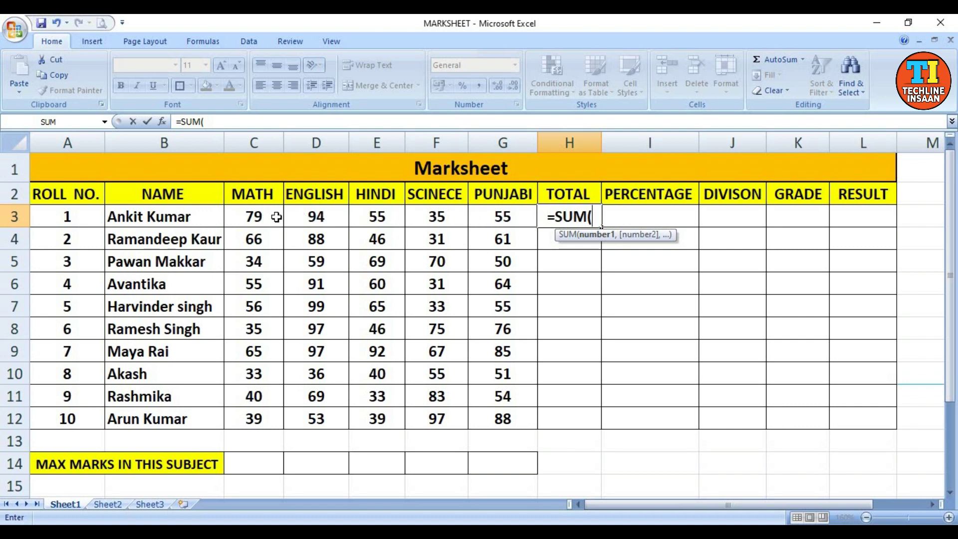
click(255, 216)
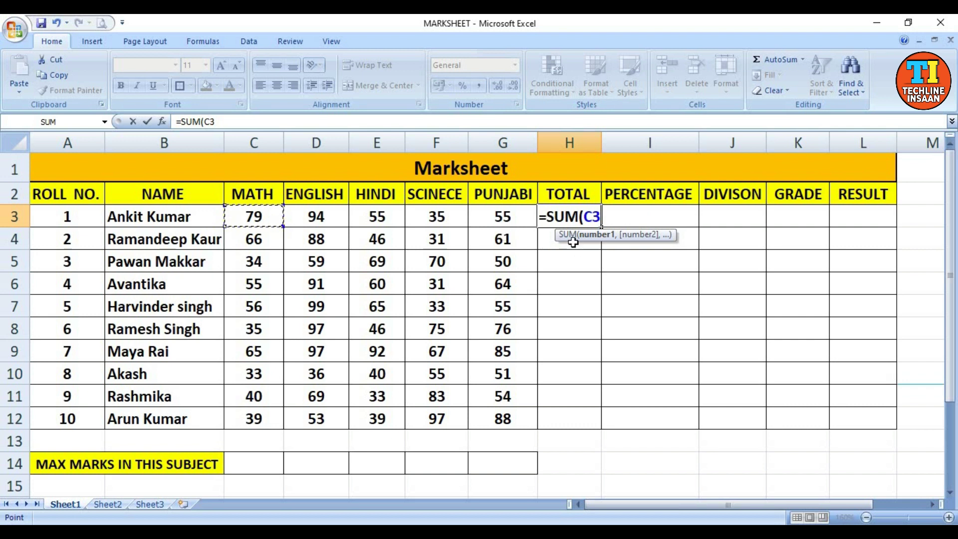
key(F8)
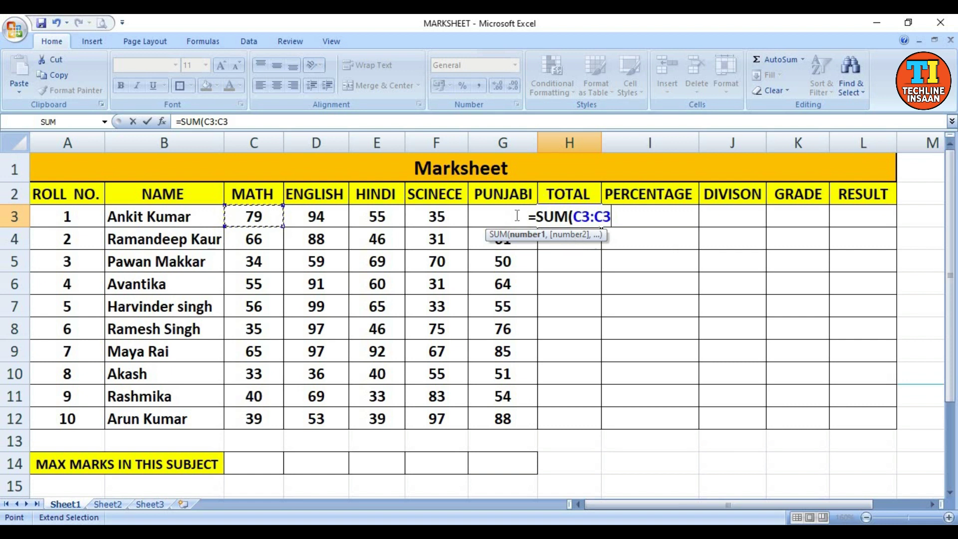
key(Right)
key(Right)
key(Right)
key(Right)
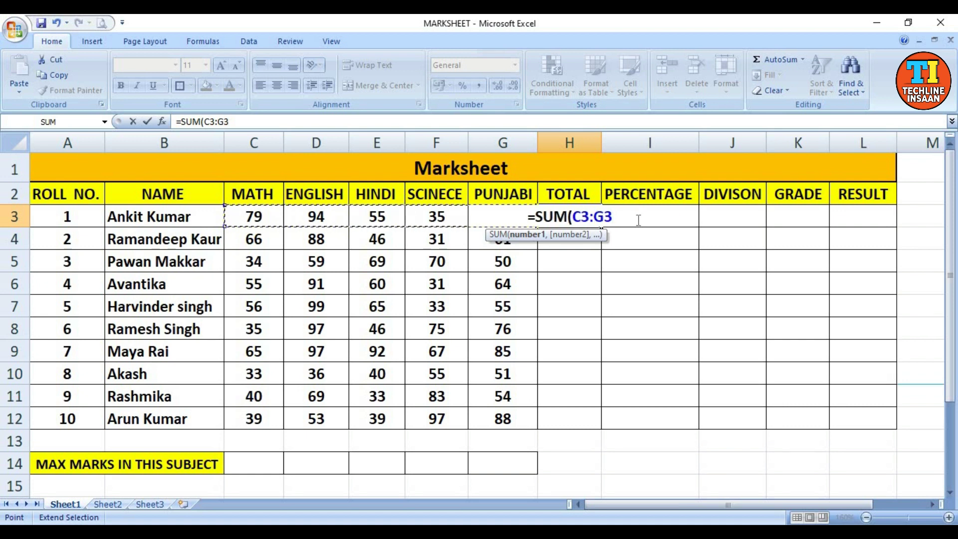
key(Return)
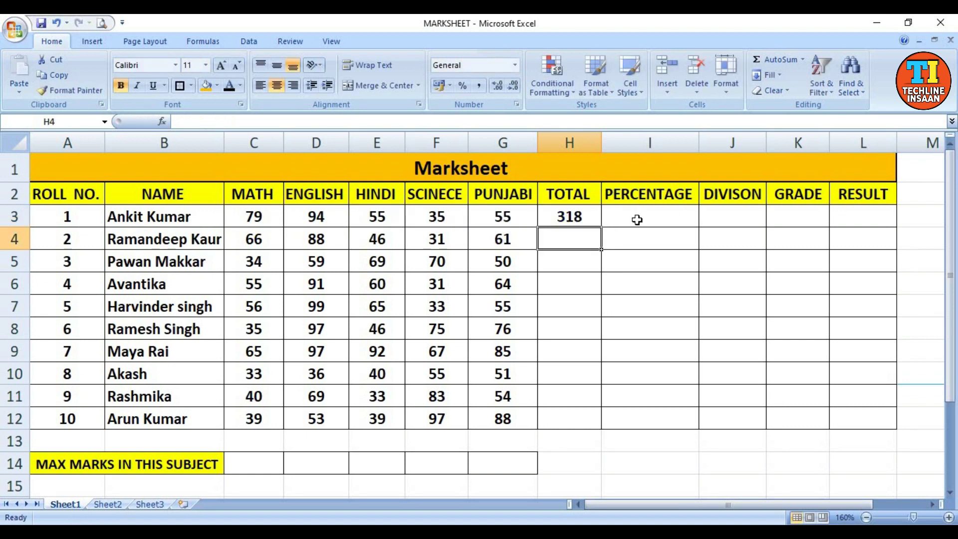
click(594, 223)
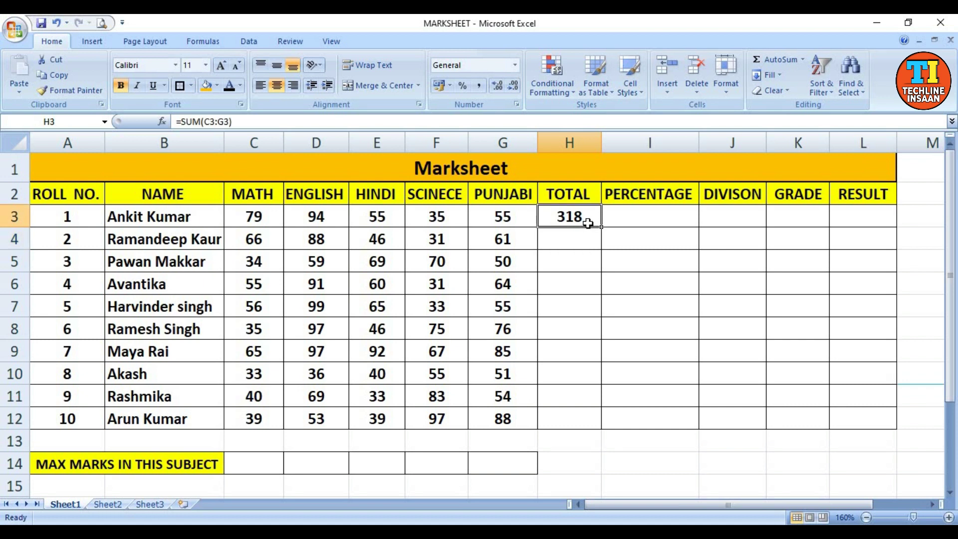
drag(597, 224, 595, 422)
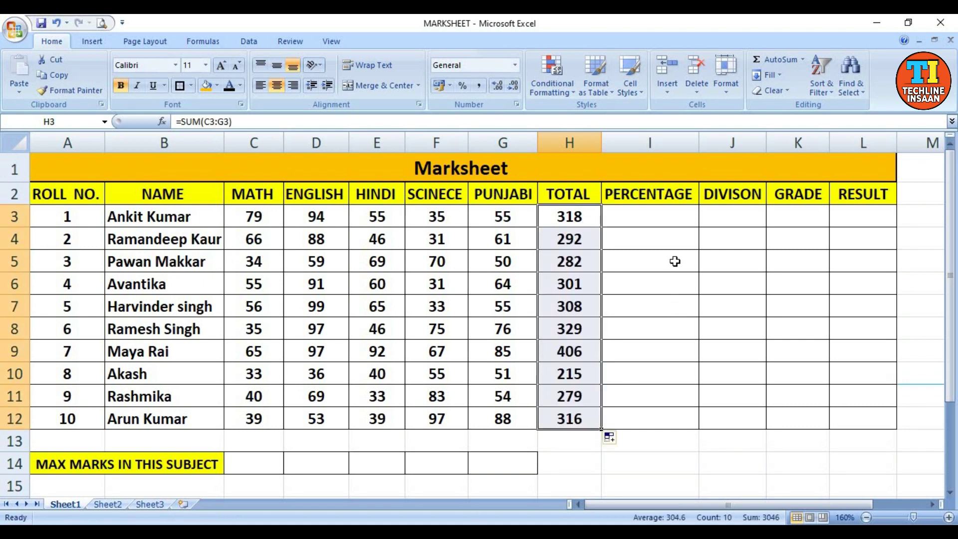
- Compute each percentage with =H3/500*100 in I3 and copy it down to I12
click(649, 215)
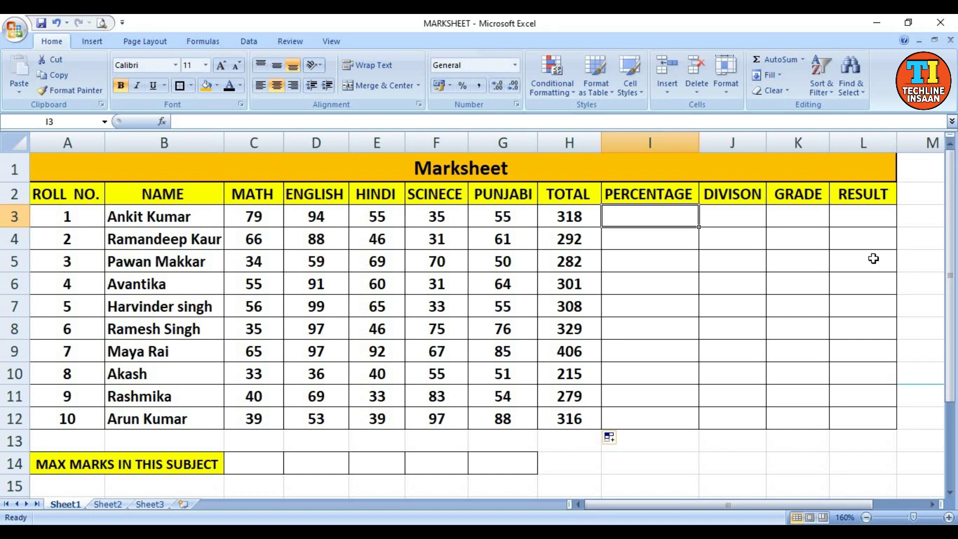
text(=)
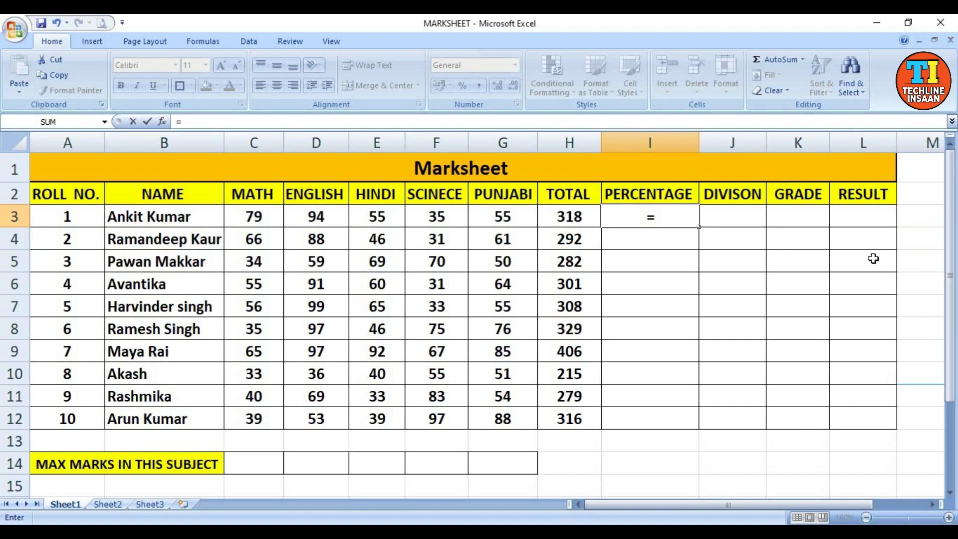
click(582, 220)
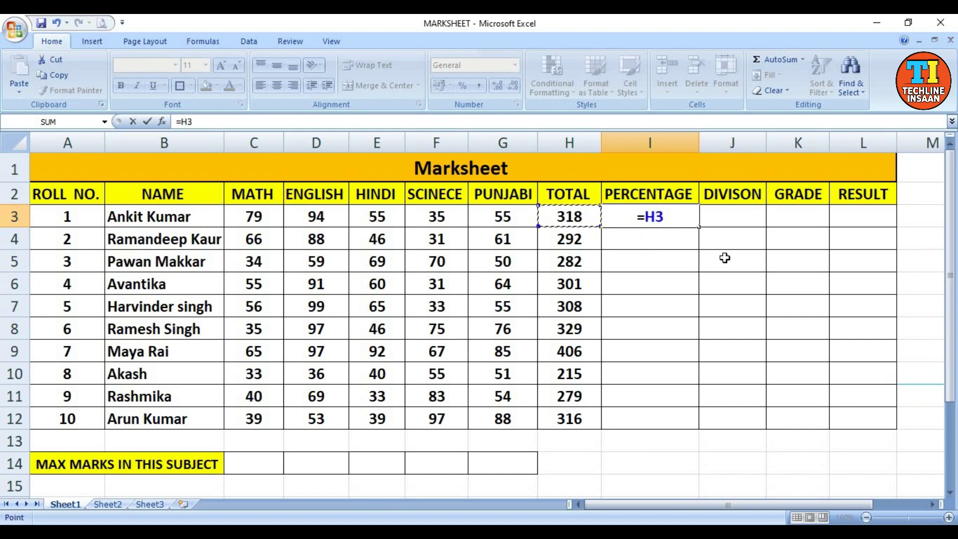
text(/)
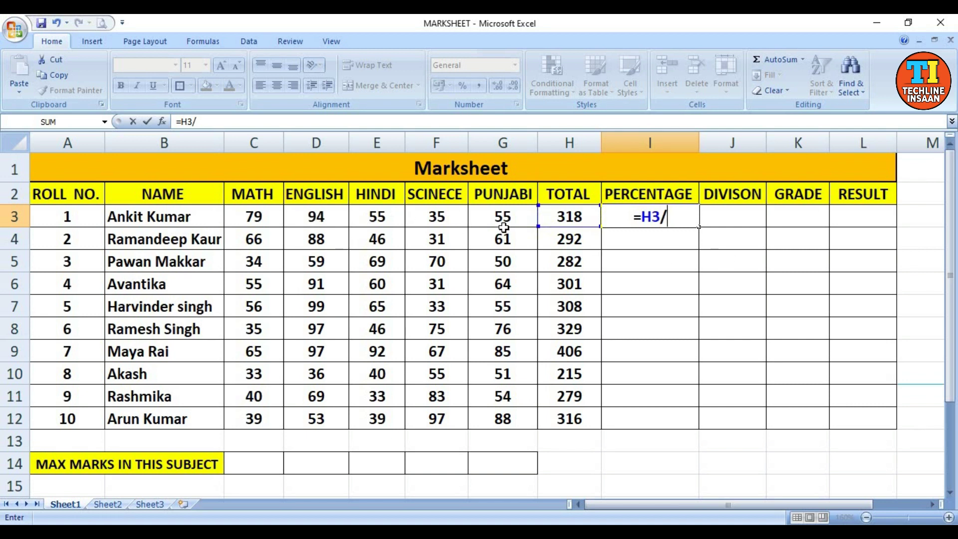
text(500)
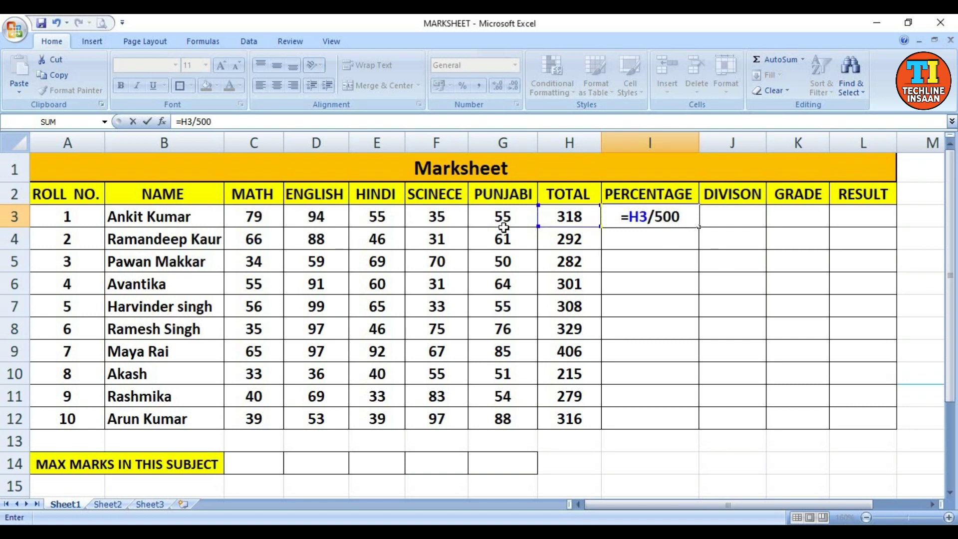
text(*100)
key(Return)
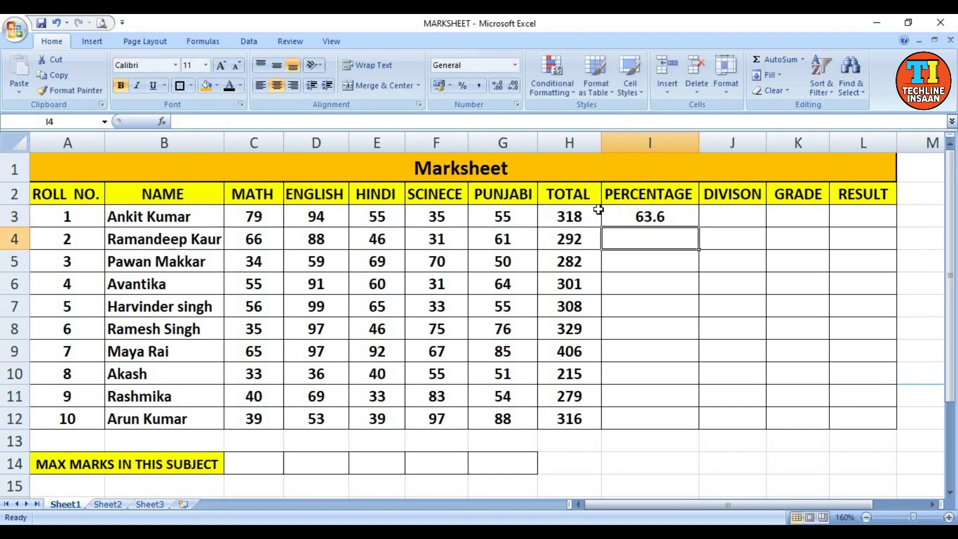
click(645, 214)
drag(699, 228, 700, 424)
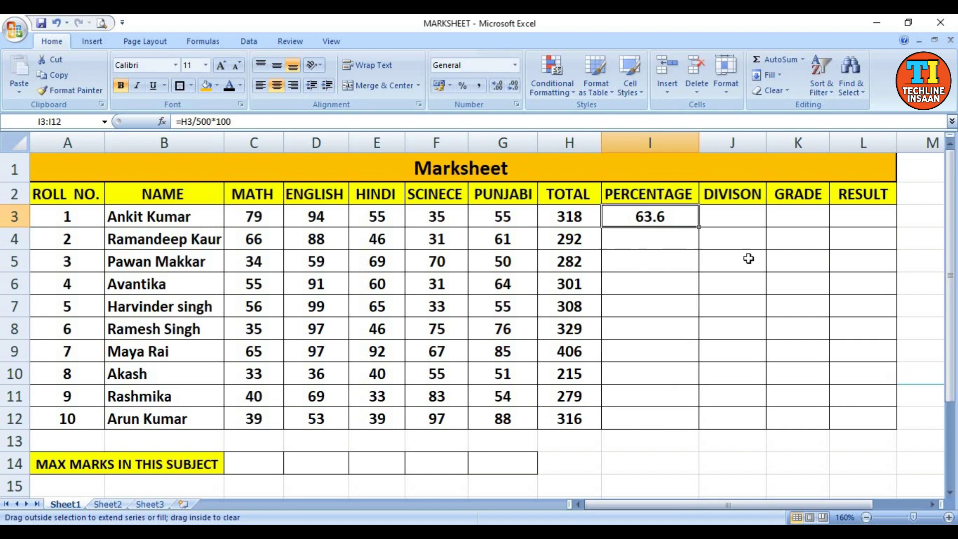
click(743, 215)
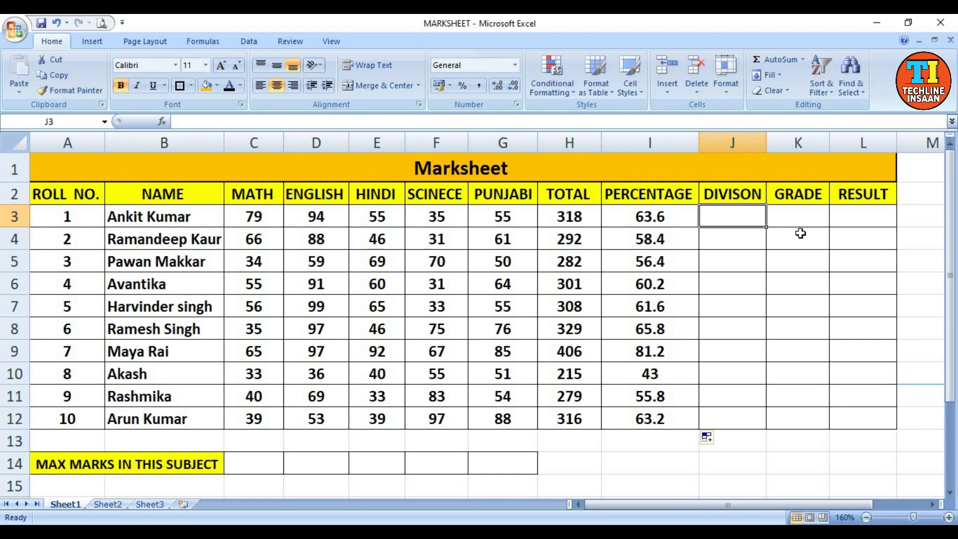
- Type =IF(I3>=60,"First",IF(I3>45,"Second",IF(I3>=33,"Third","F"))) into J3
text(=)
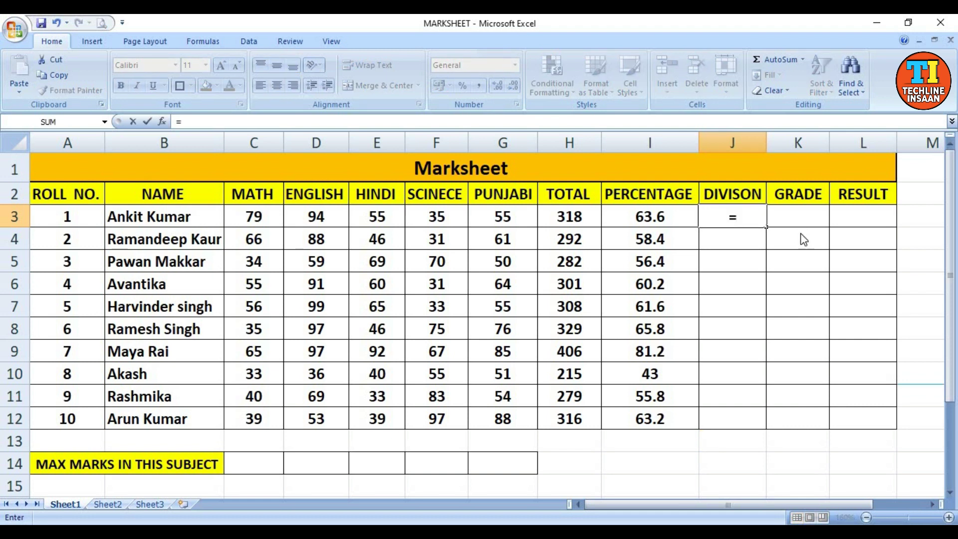
text(IF)
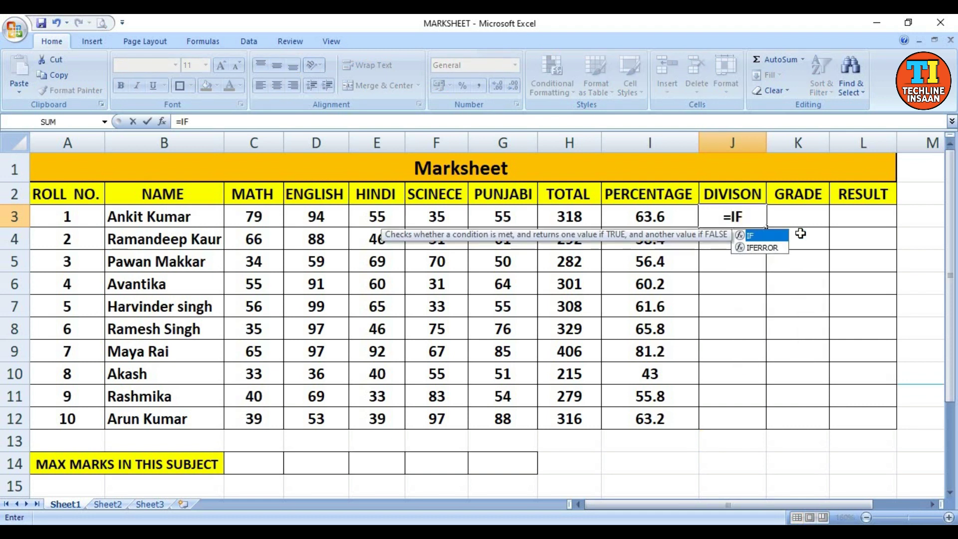
text(()
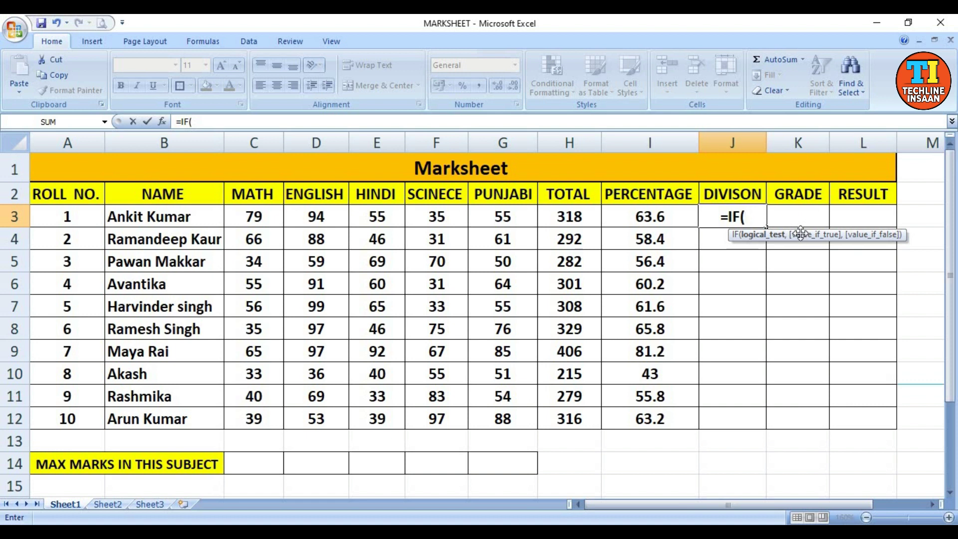
click(634, 217)
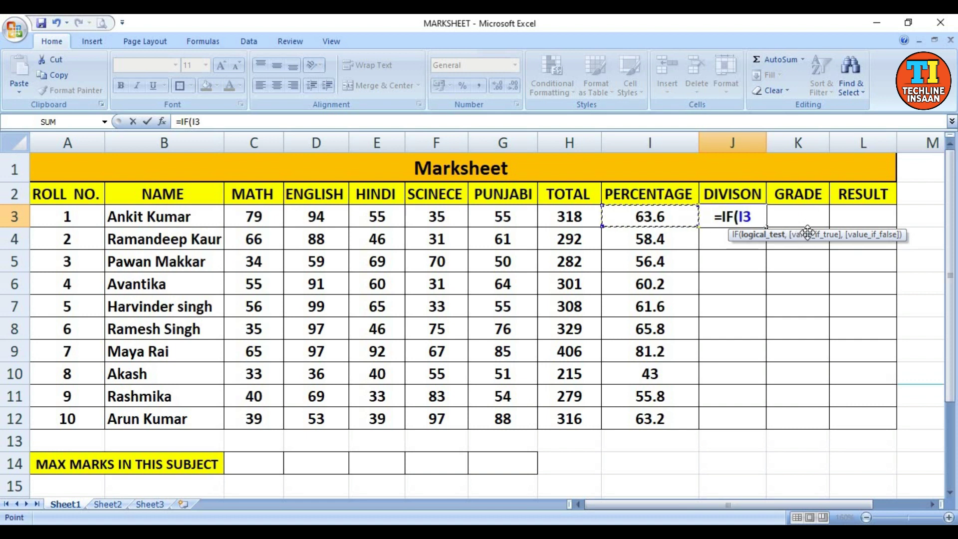
text(>)
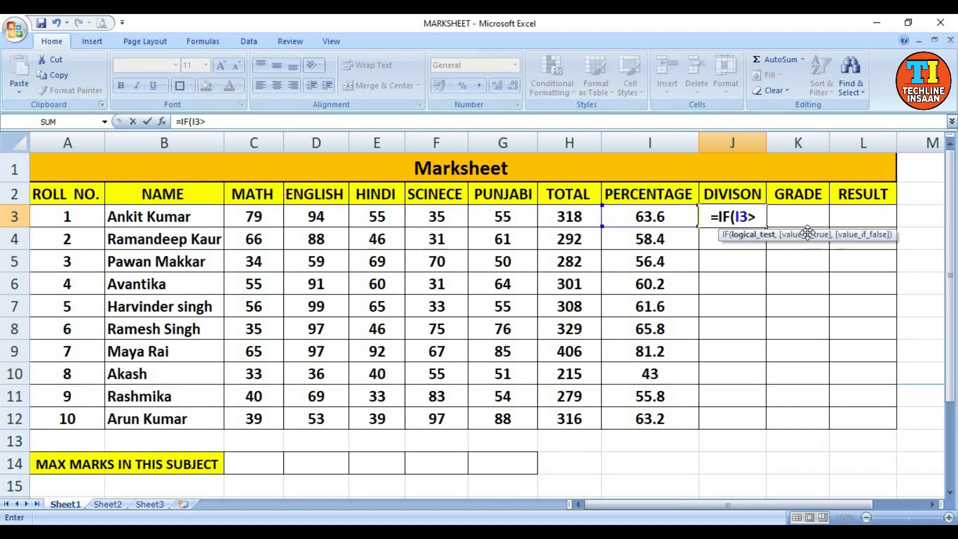
text(=60)
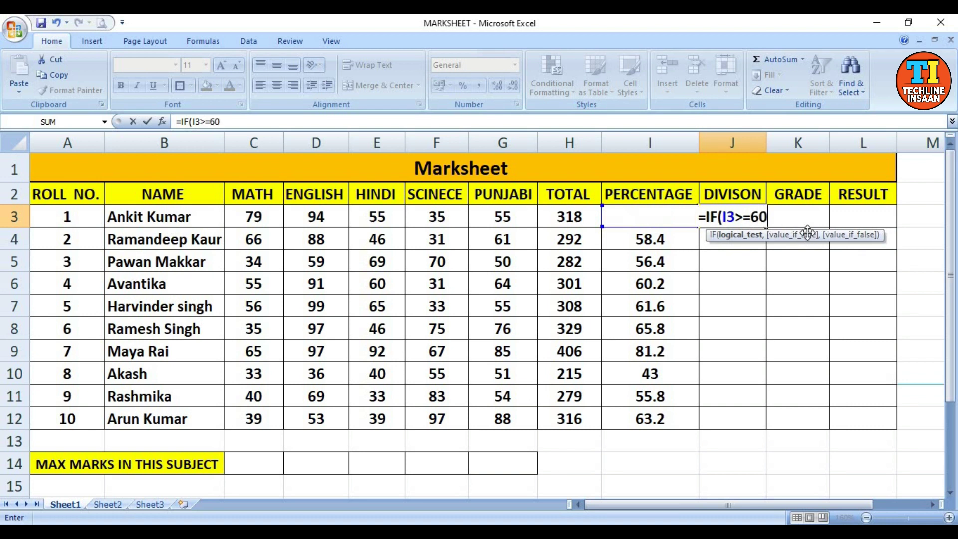
text(,)
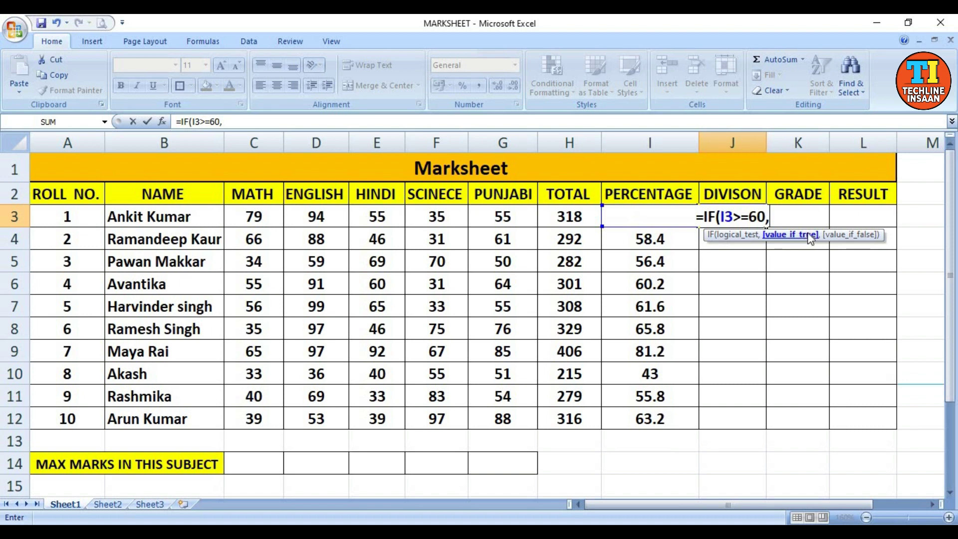
text(")
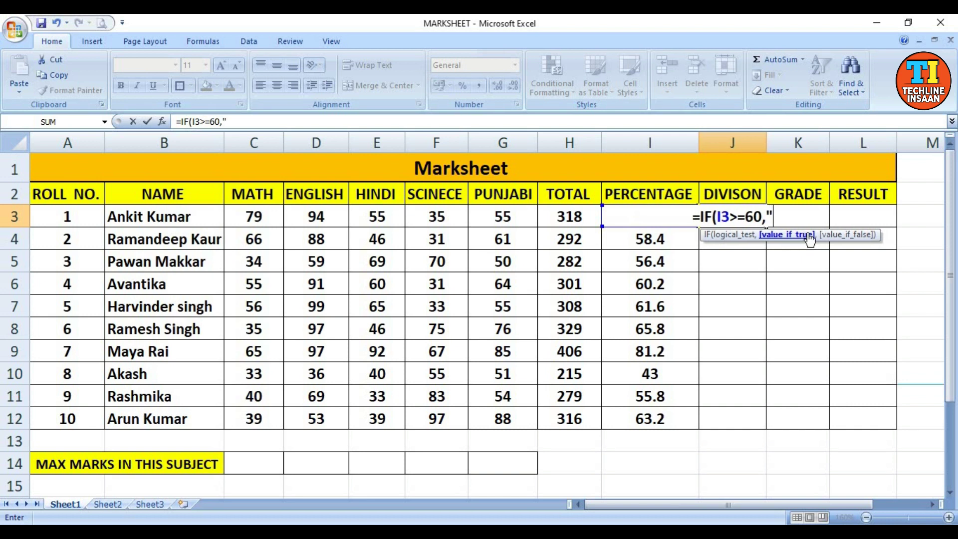
text(First)
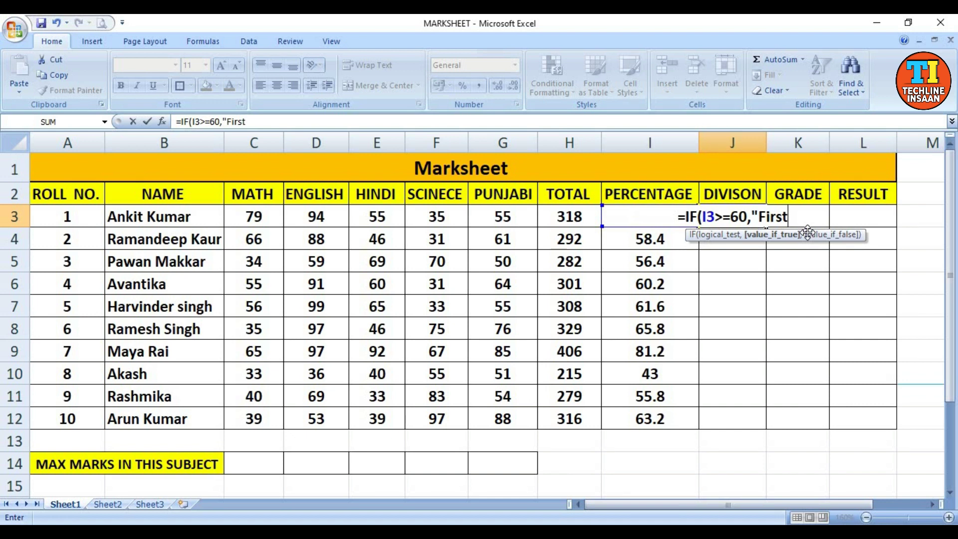
text(")
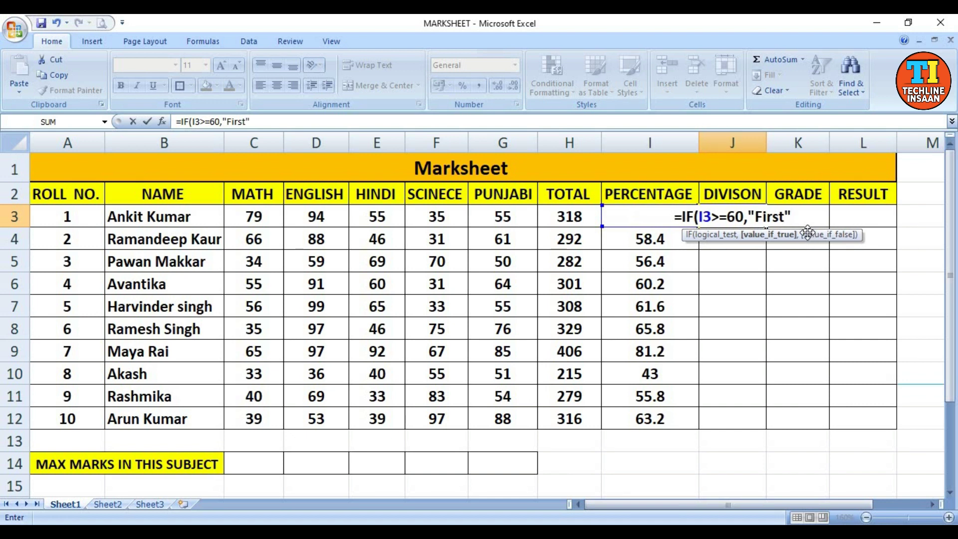
text(,)
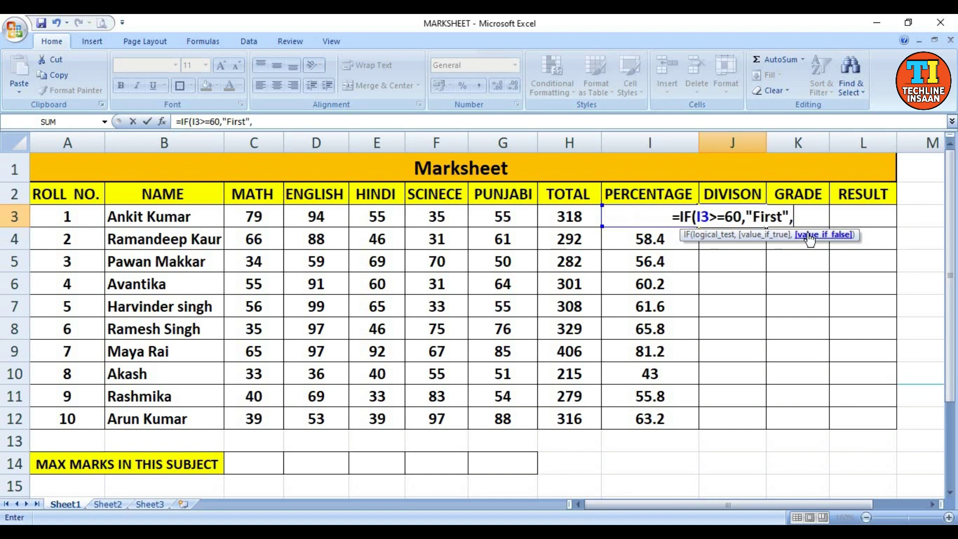
text(if)
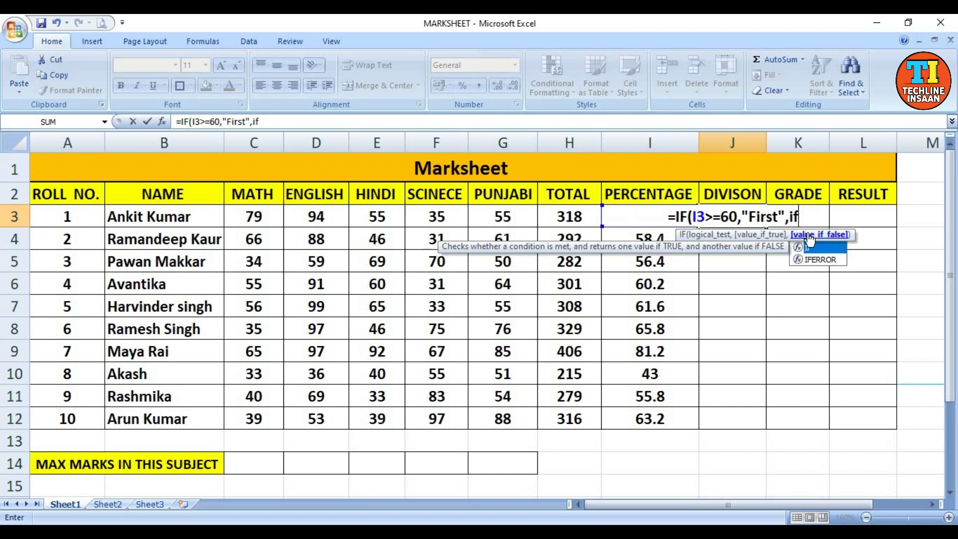
text(()
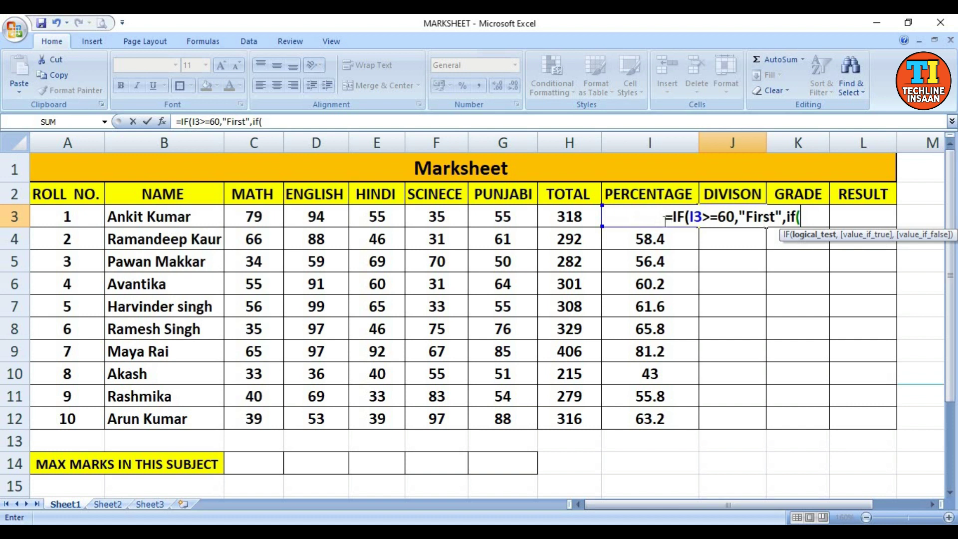
click(647, 216)
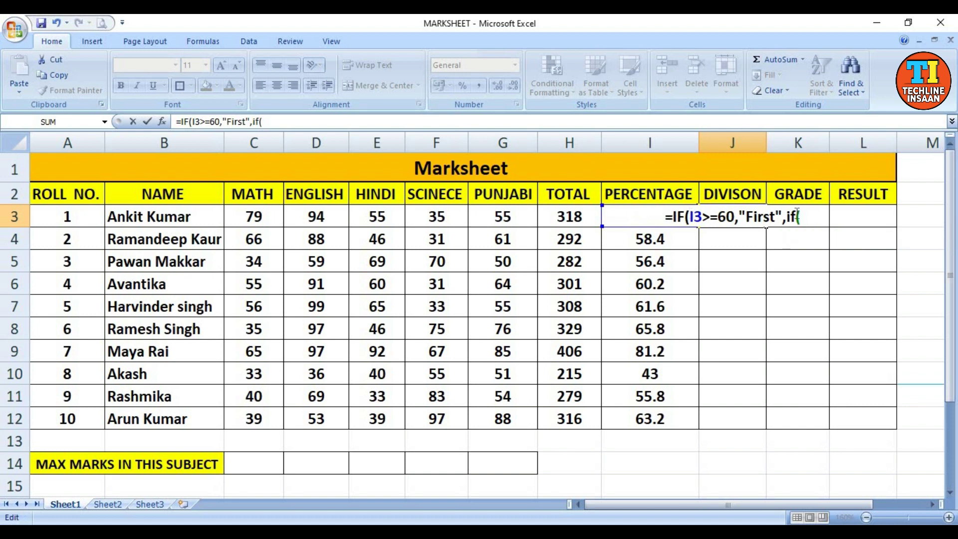
click(817, 218)
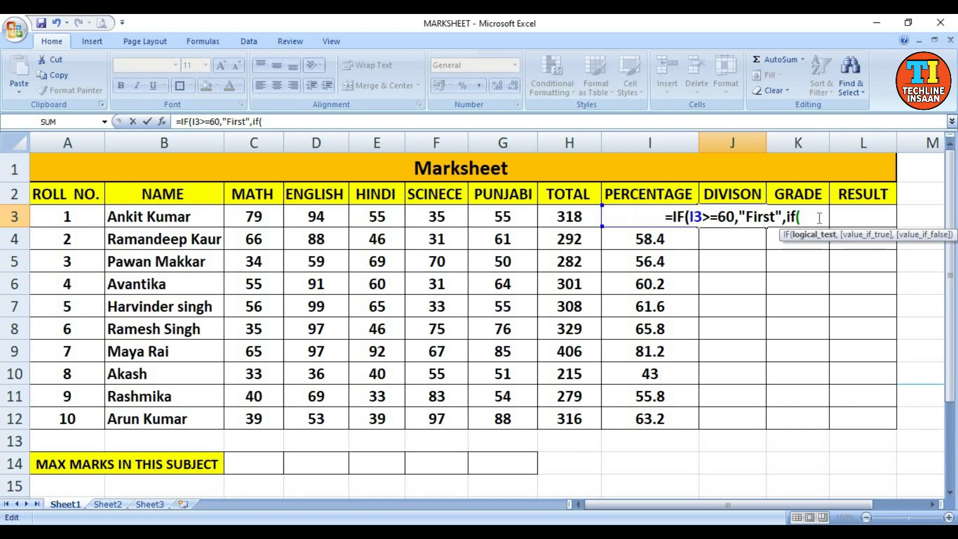
text(I)
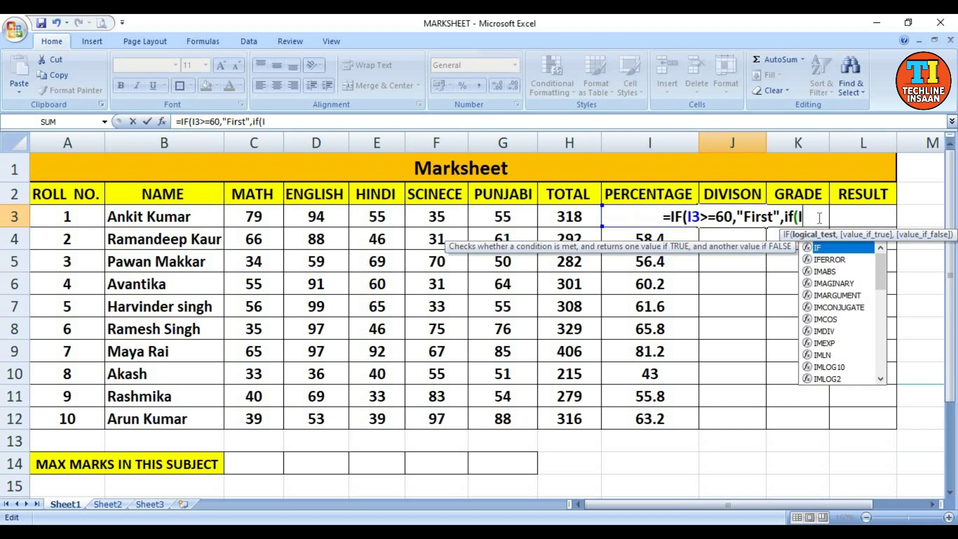
text(3)
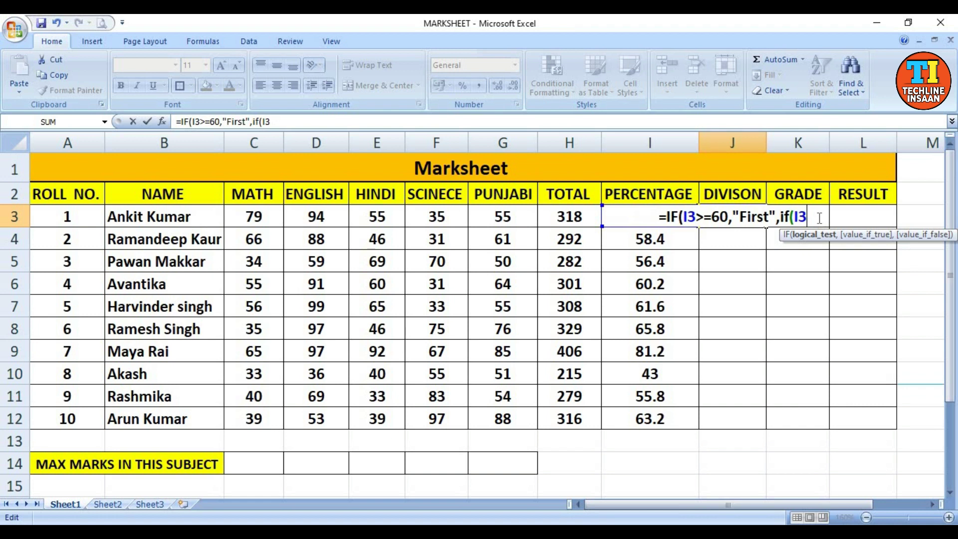
text(>)
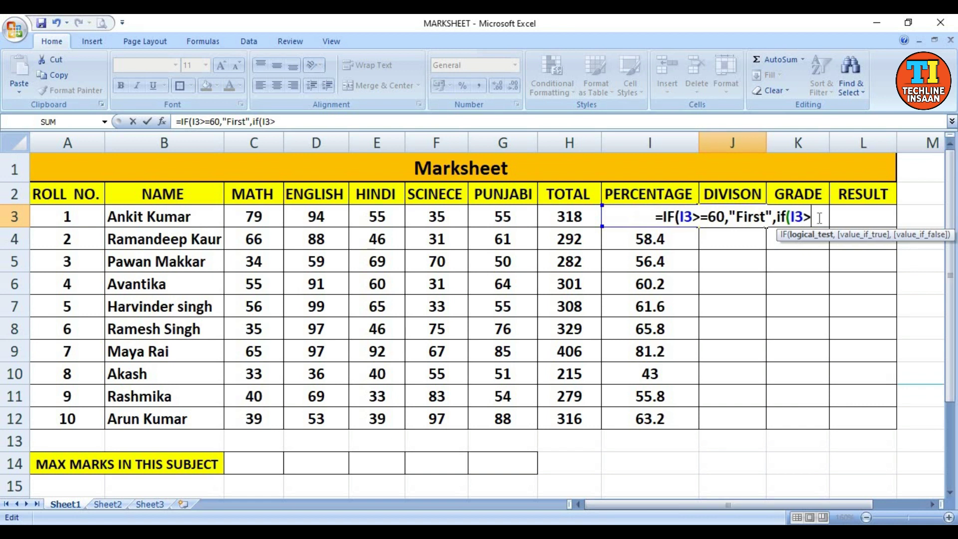
text(45)
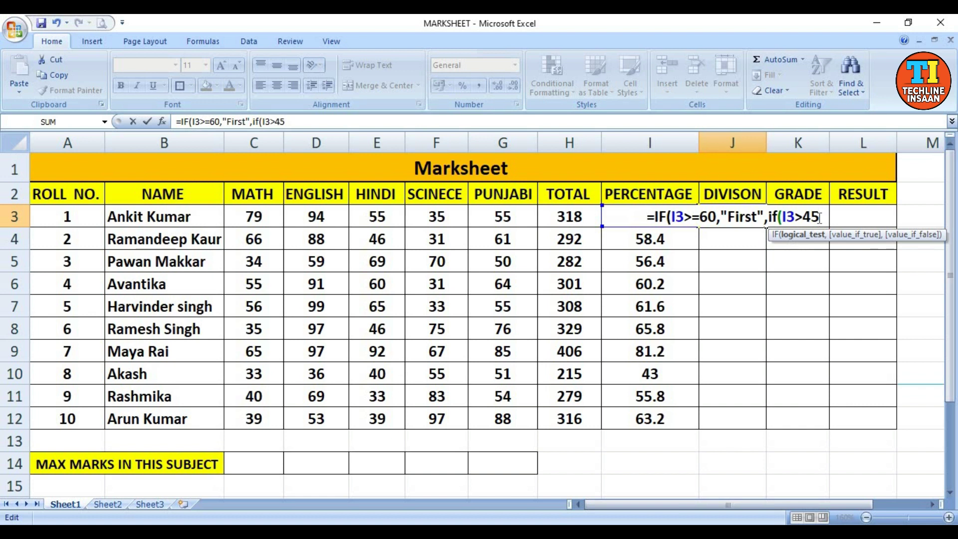
text(,)
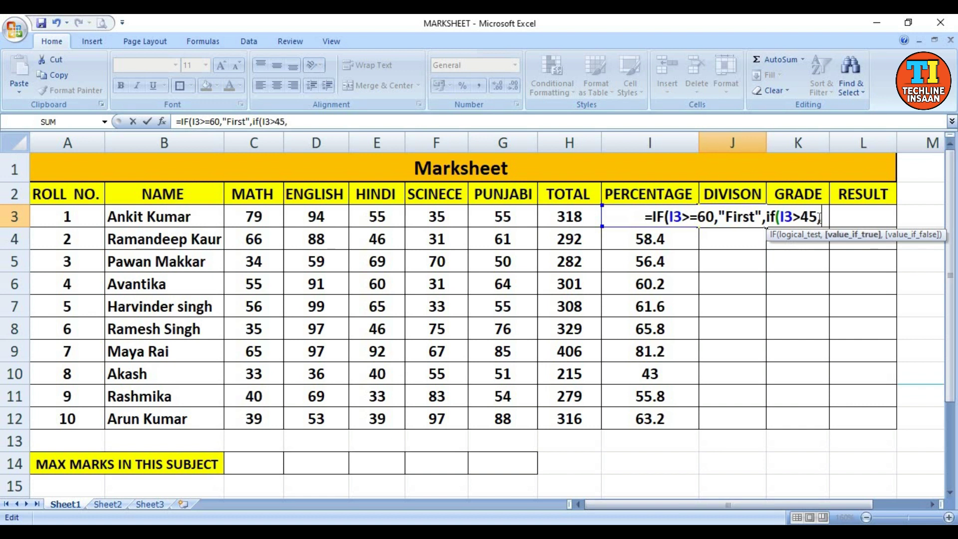
text(")
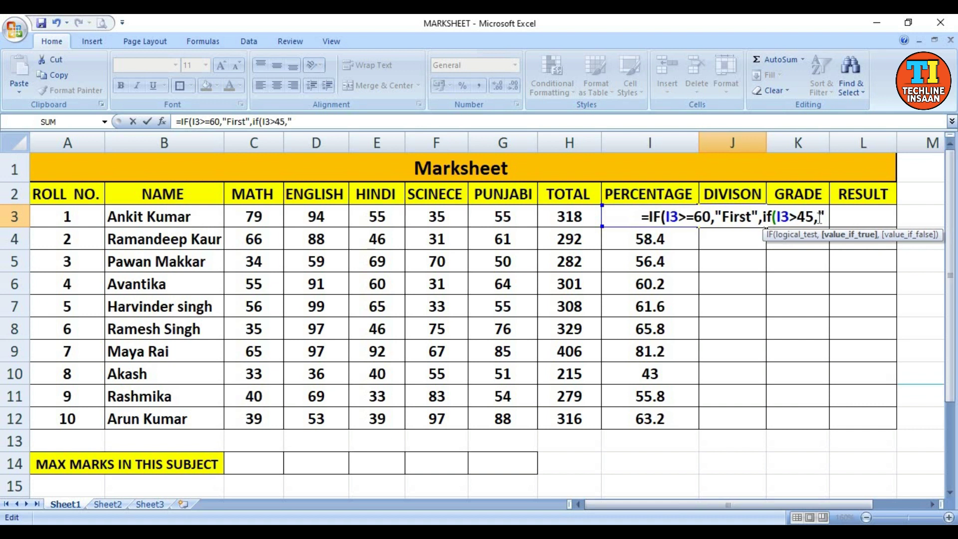
text(Second)
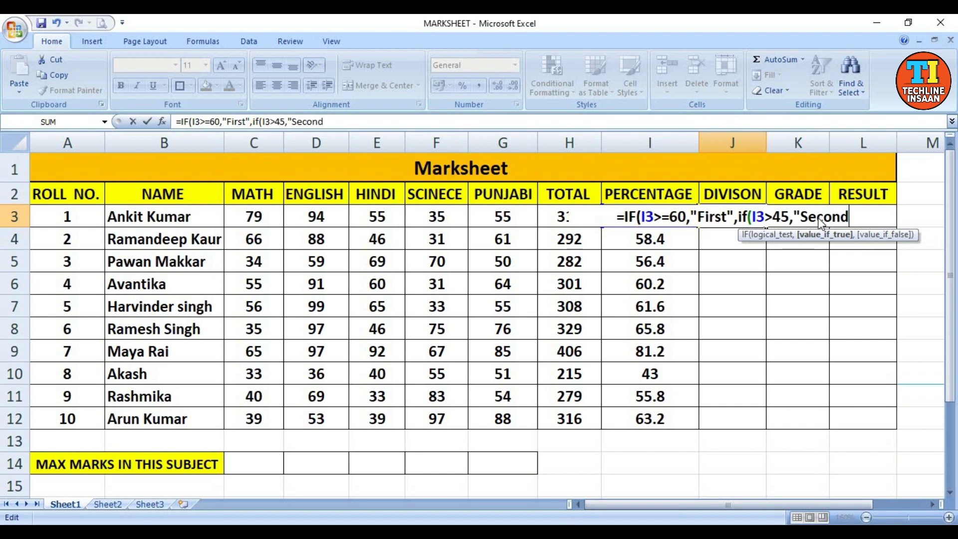
text(")
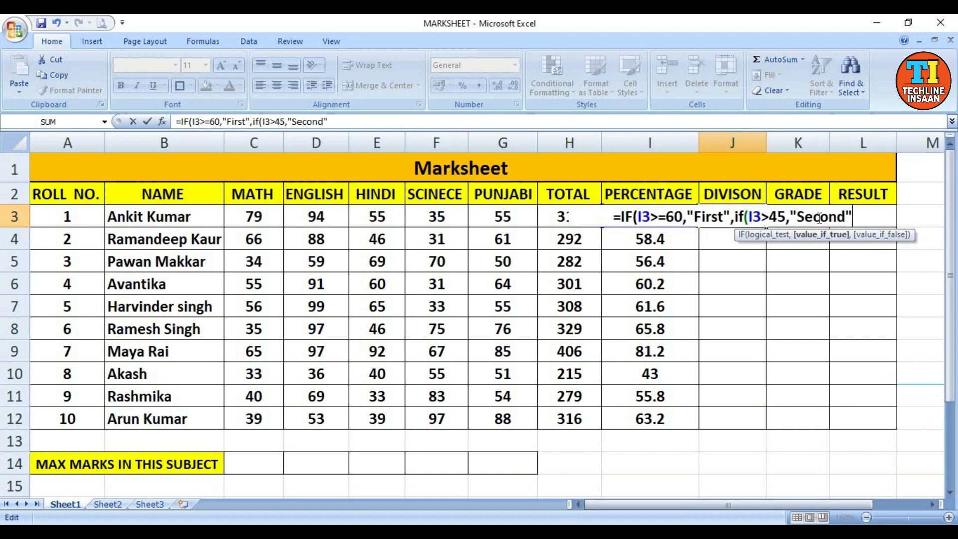
text(,)
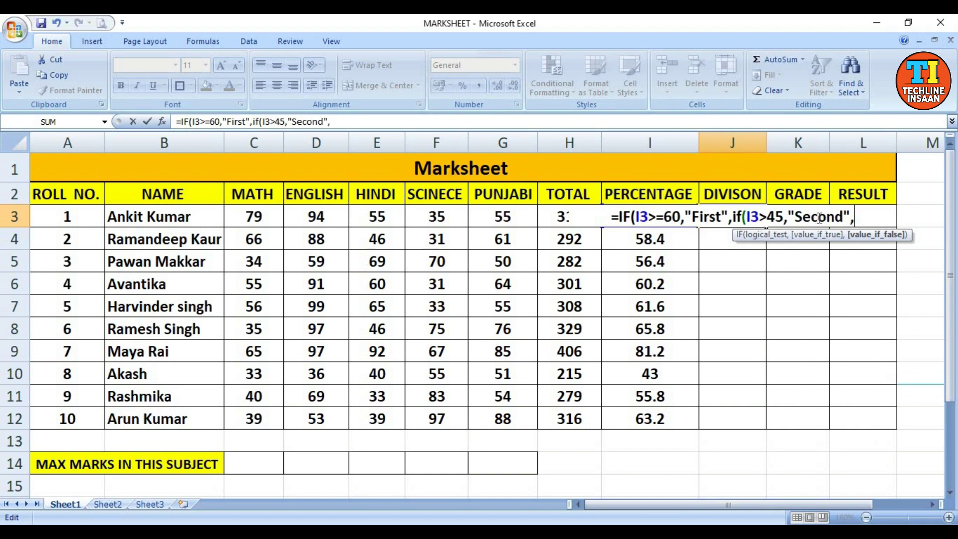
text(if)
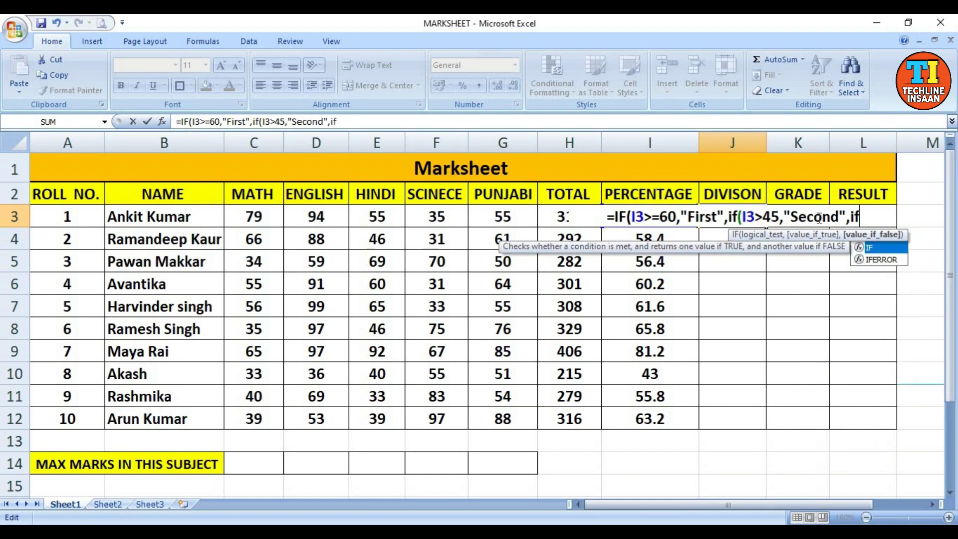
text((I3)
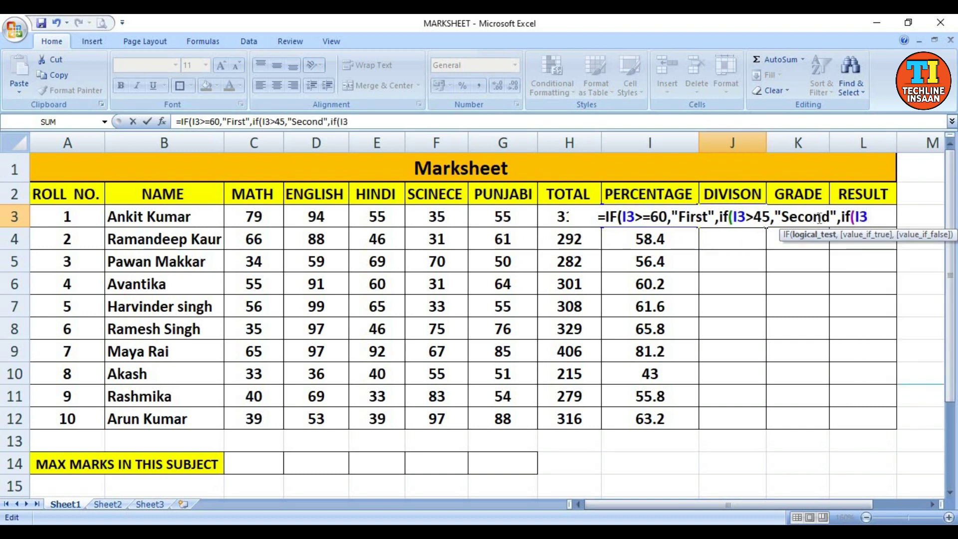
text(>)
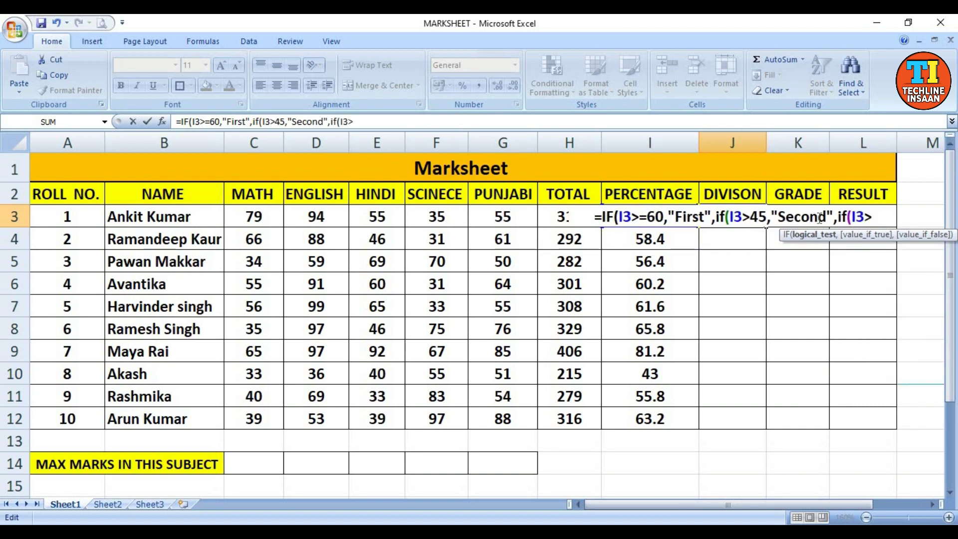
text(=)
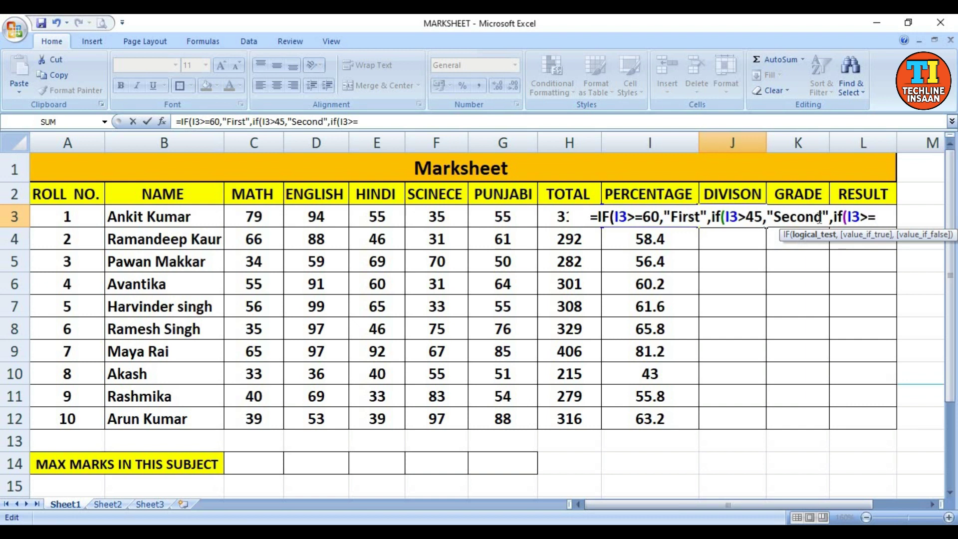
text(33,)
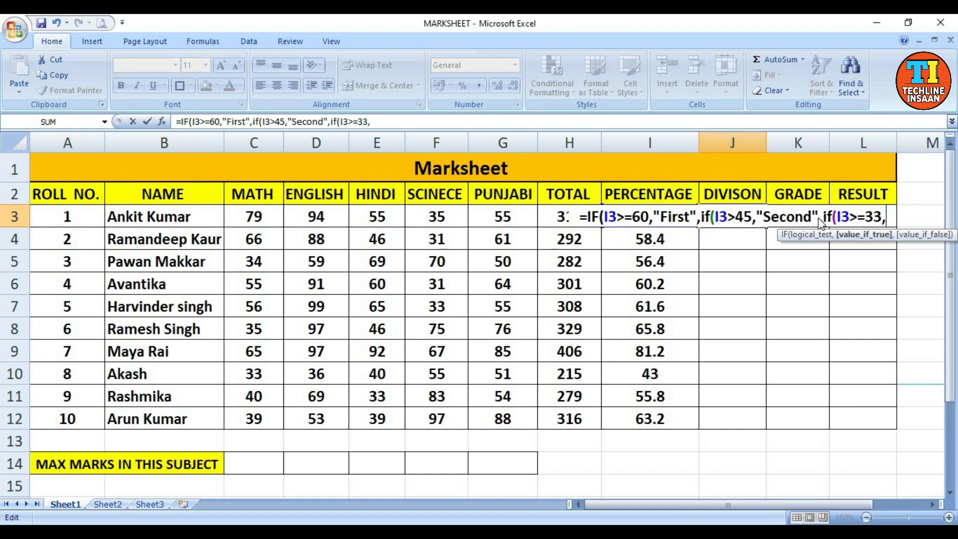
text(")
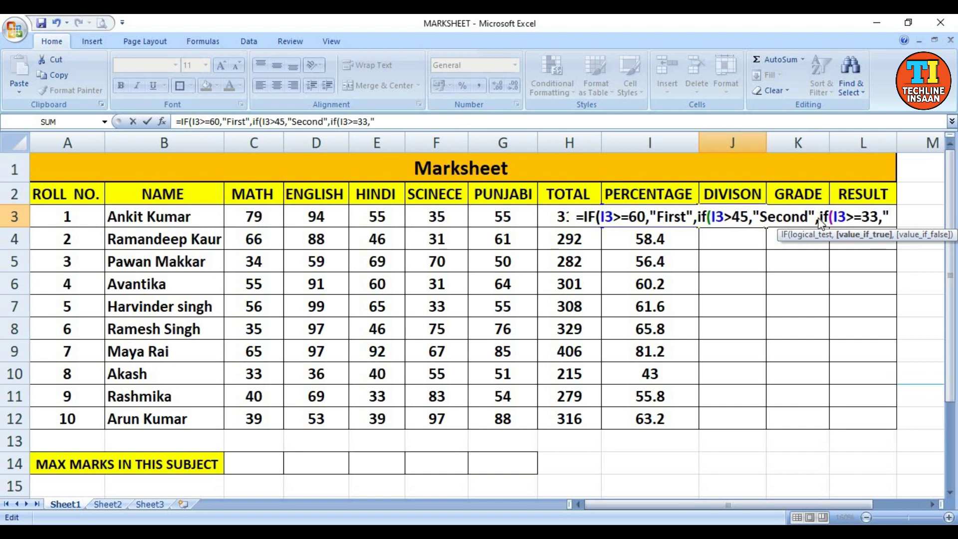
text(Third)
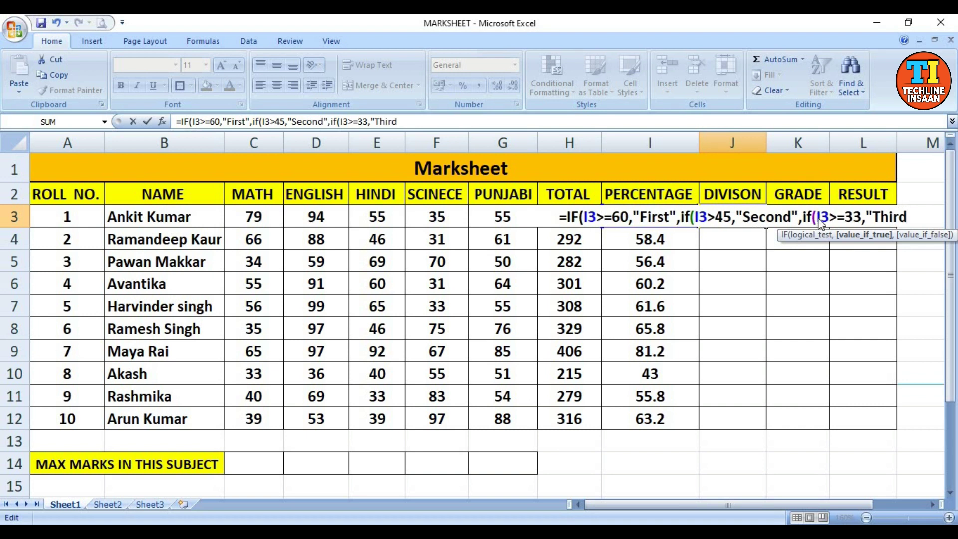
text(")
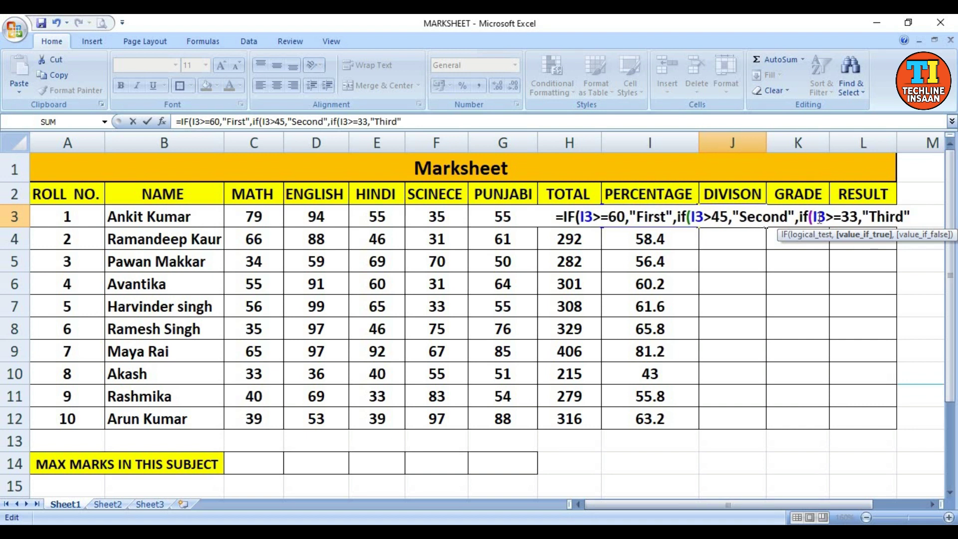
text(,)
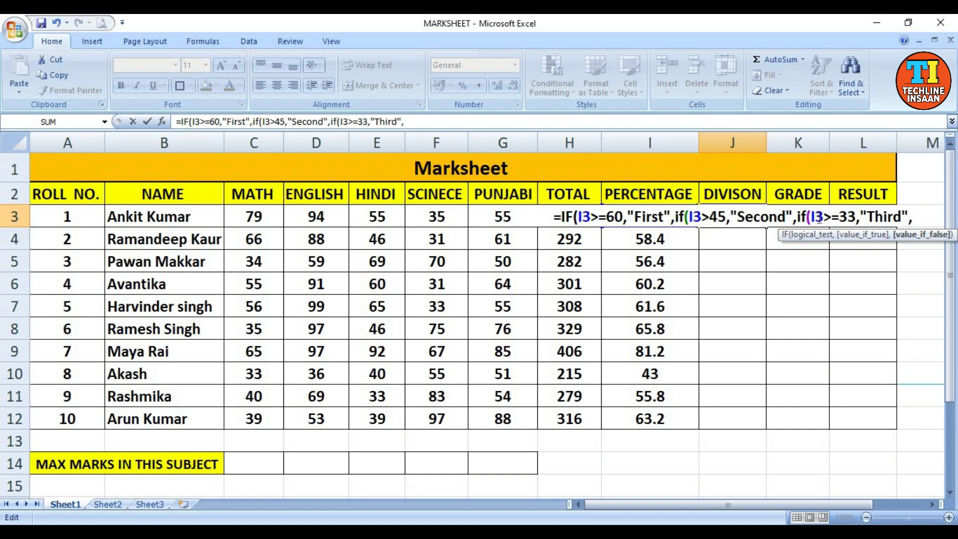
text(")
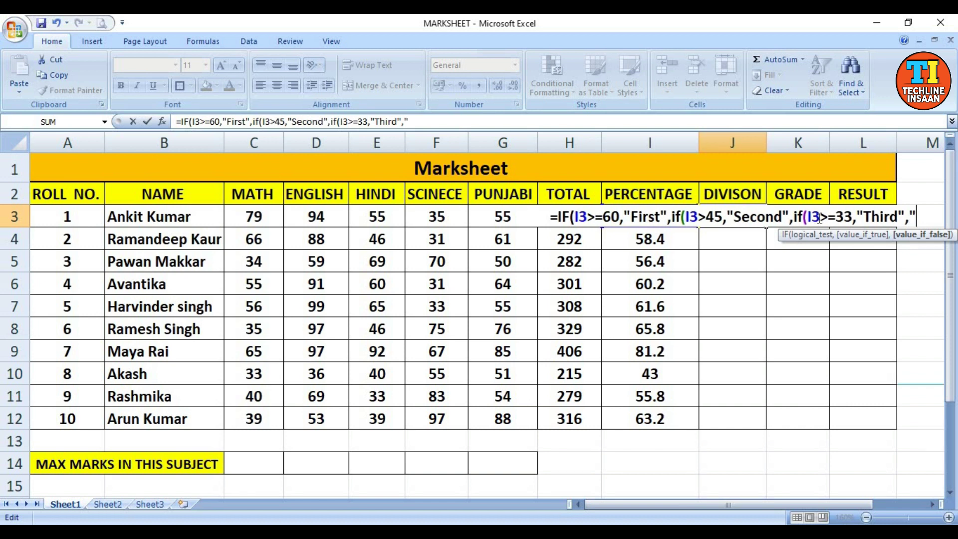
text(F)
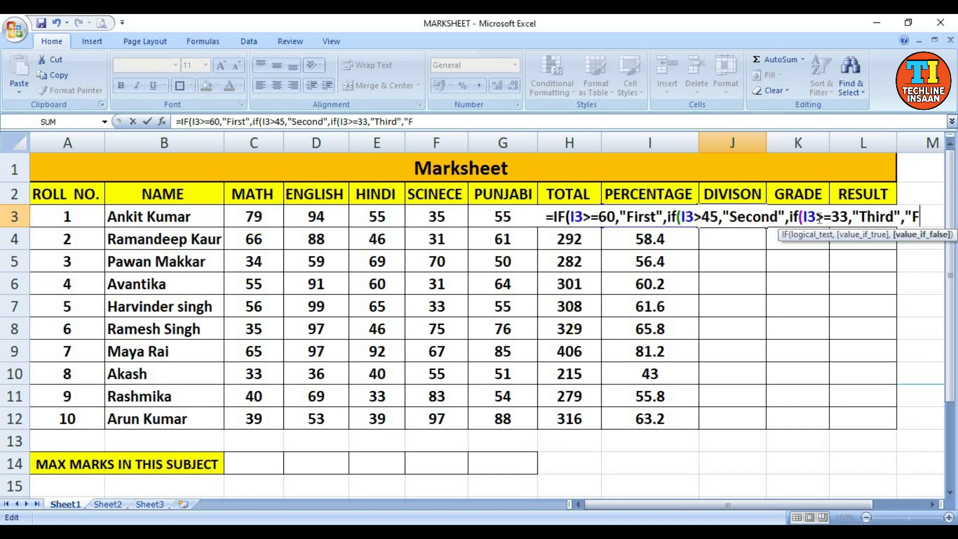
text(")
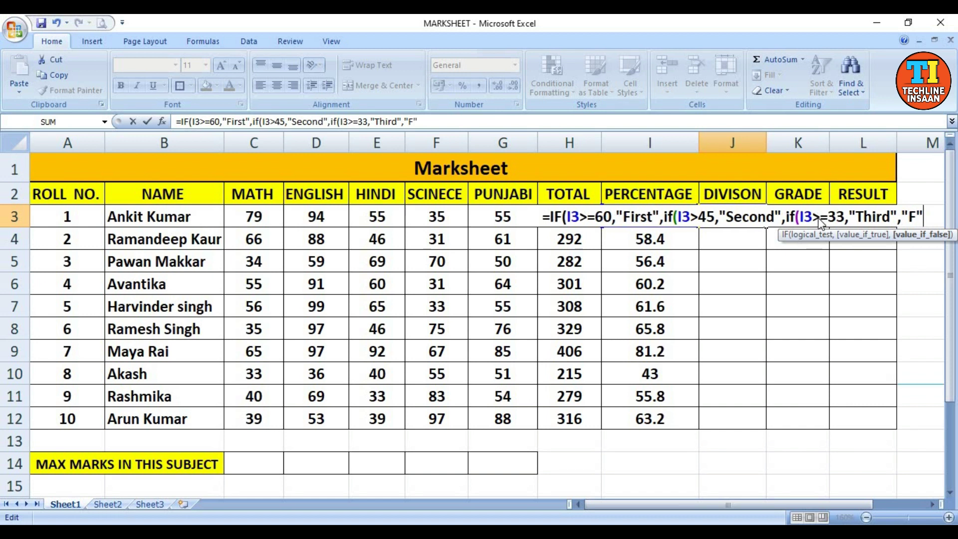
text()))
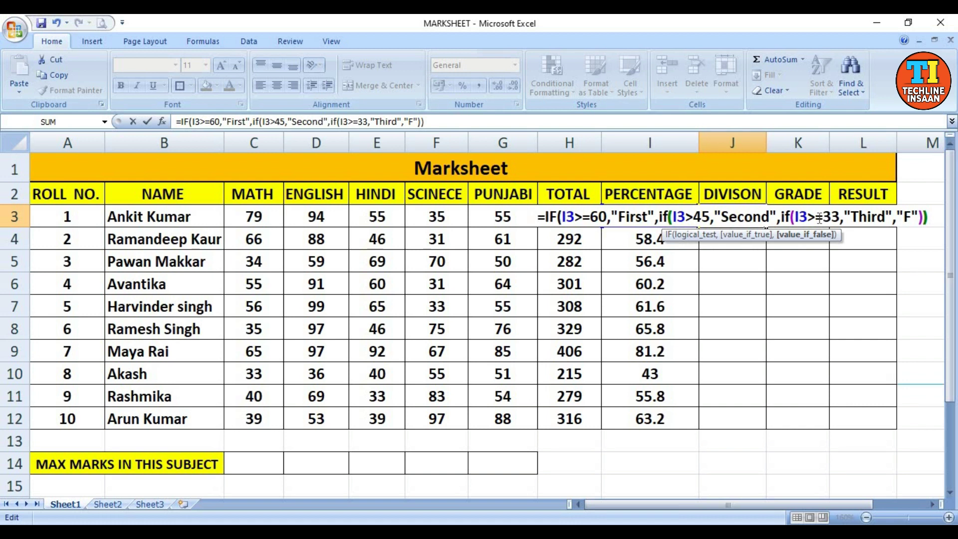
text())
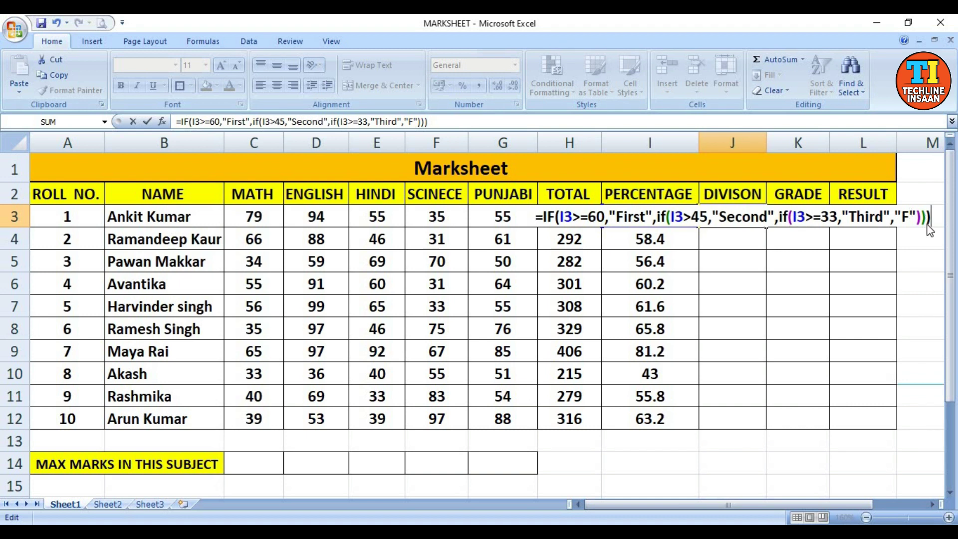
- Commit J3's division formula and fill it down through J12
key(Return)
click(744, 219)
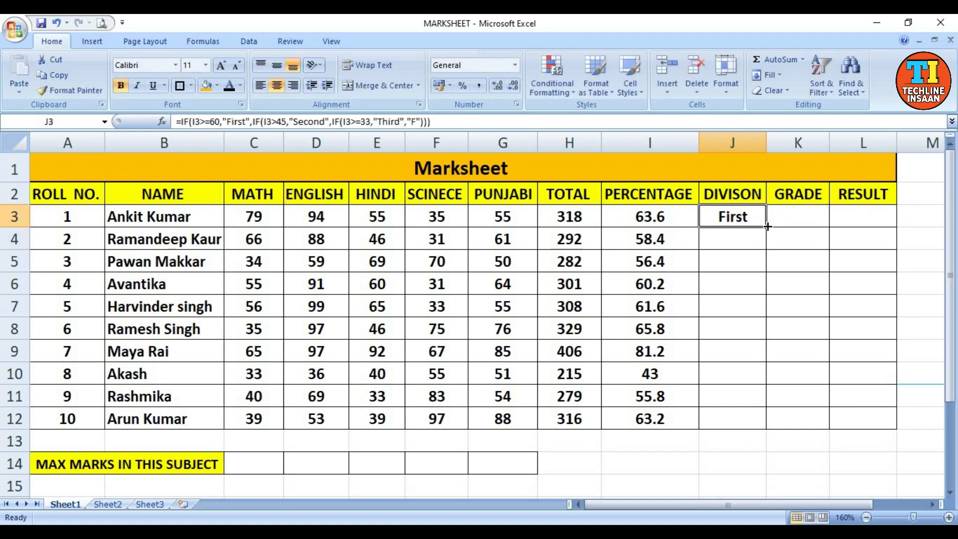
drag(768, 228, 767, 428)
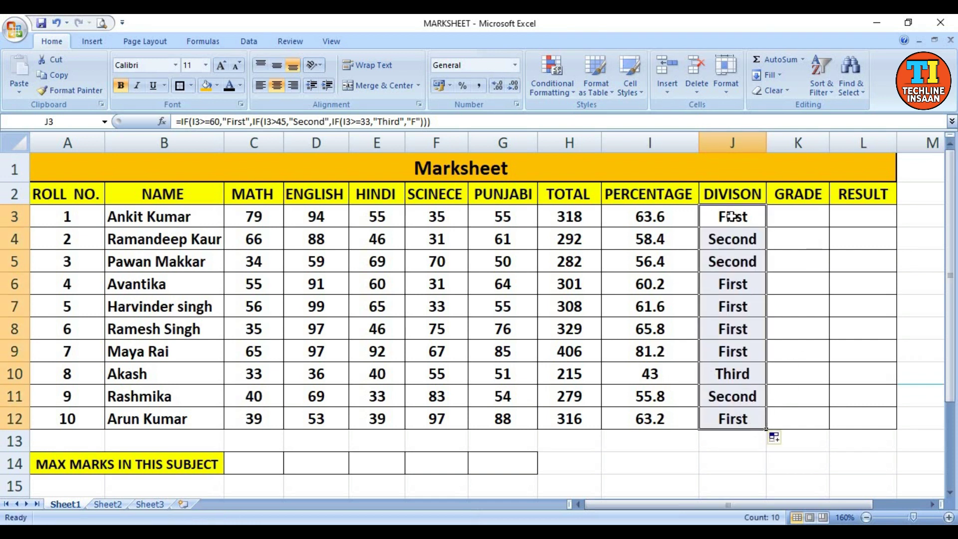
click(791, 222)
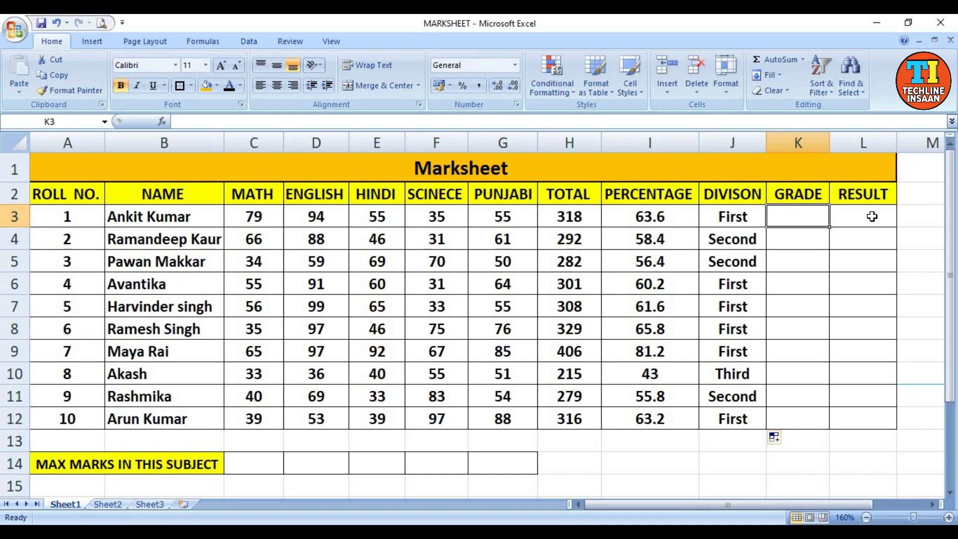
- Type =IF(I3>=75,"A",IF(I3>=60,"B",IF(I3>=45,"C","D"))) into K3
text(=)
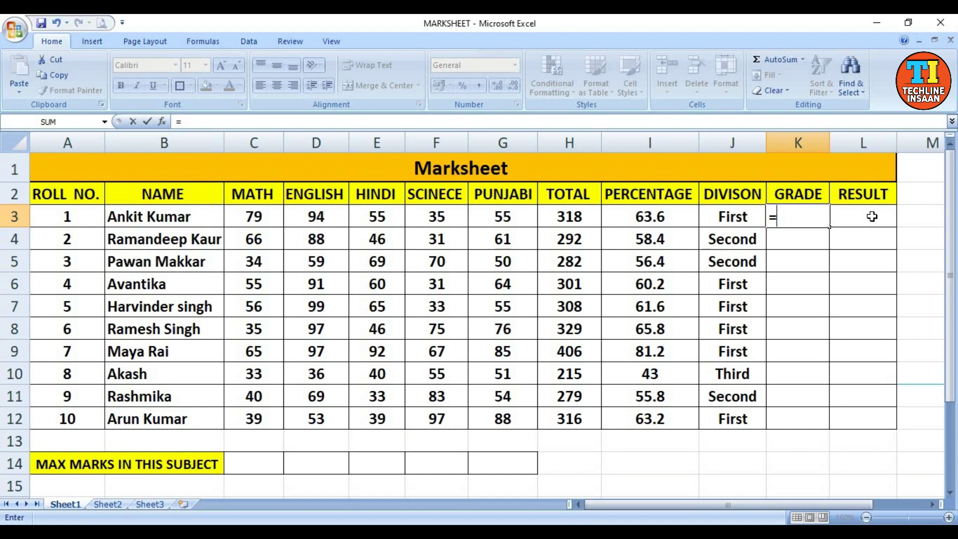
text(I)
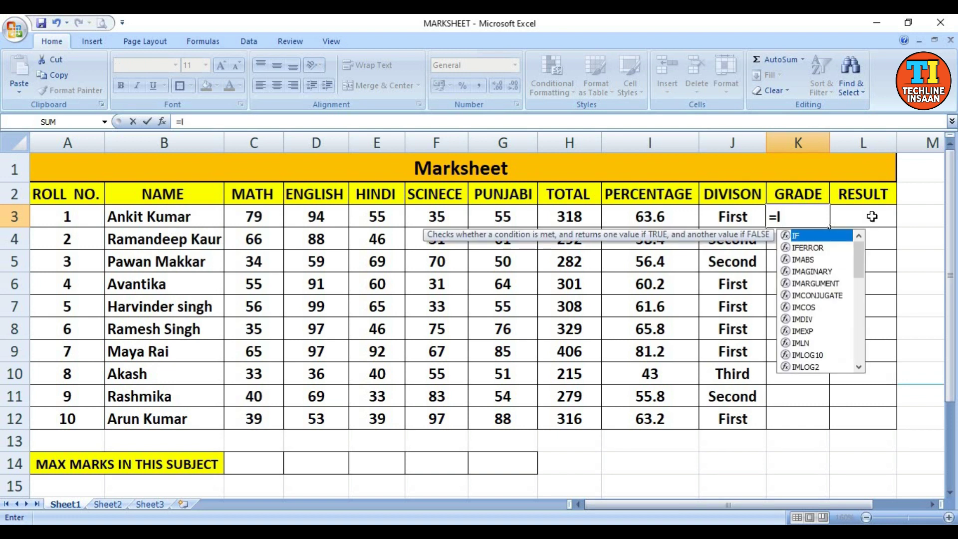
text(F)
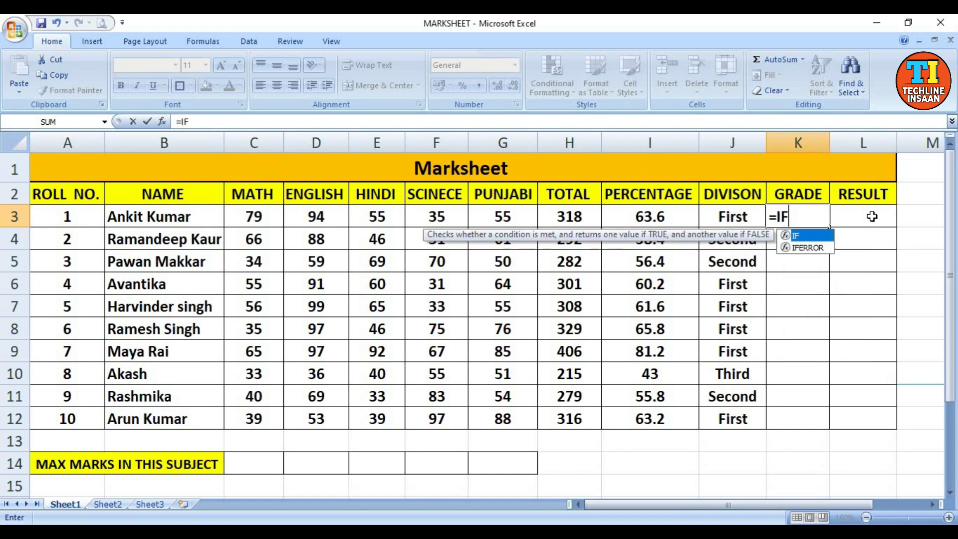
text(()
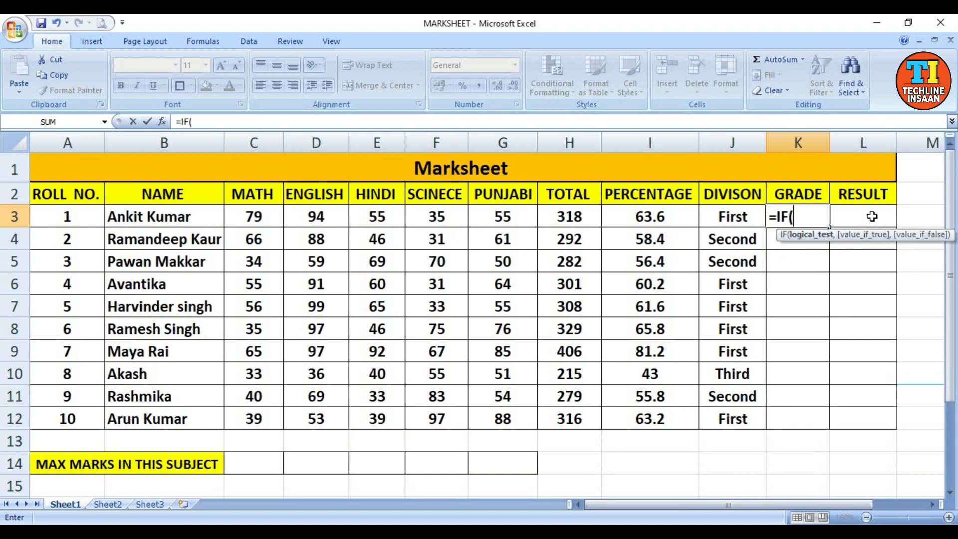
click(649, 216)
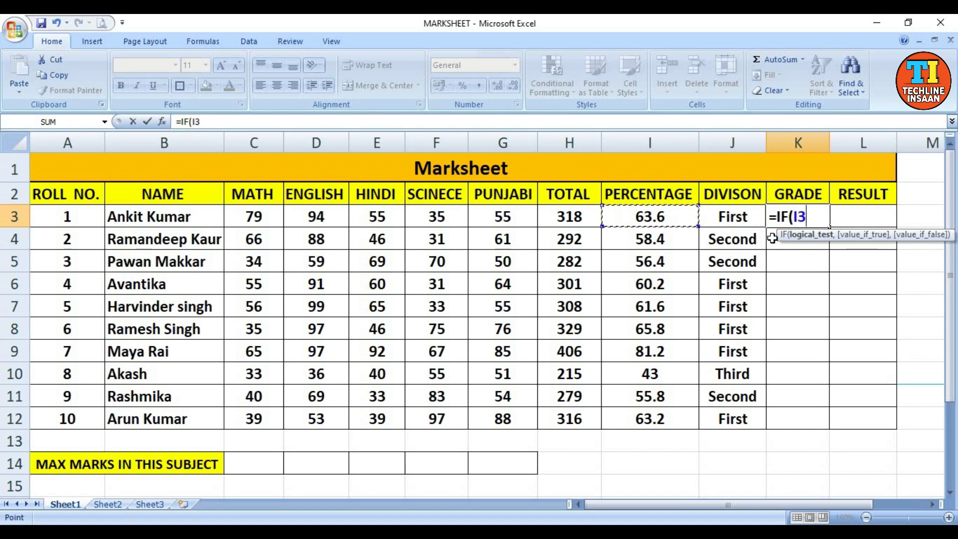
text(>)
text(=75,)
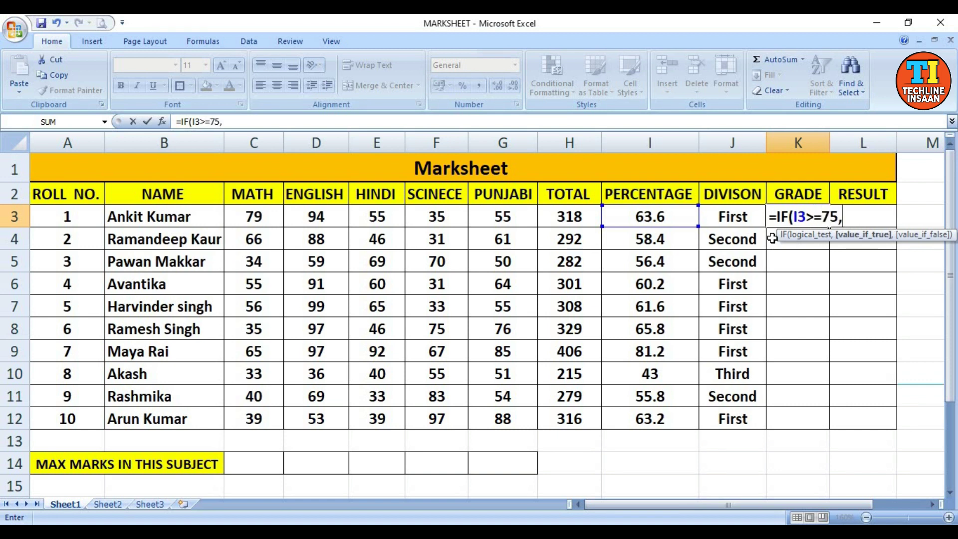
text("A")
text(,)
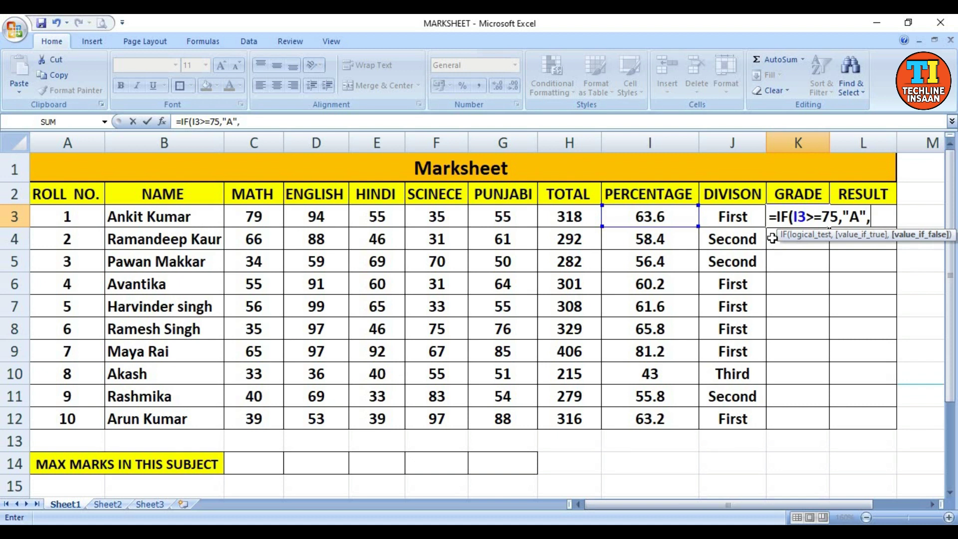
text(IF)
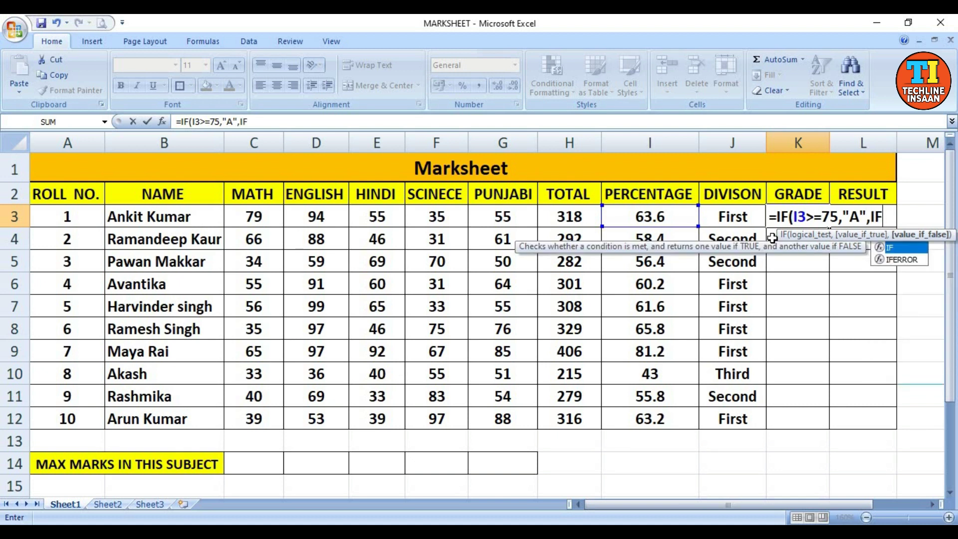
text(()
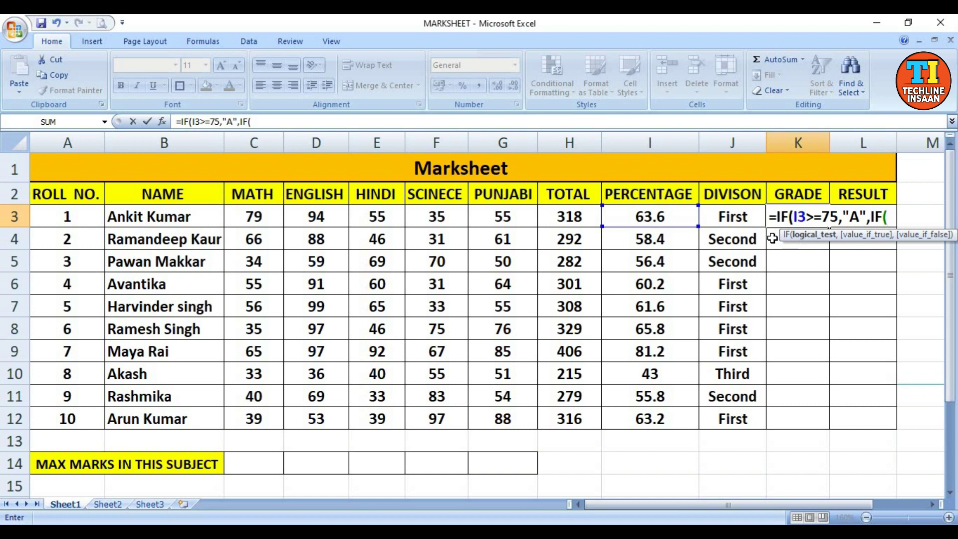
text(I)
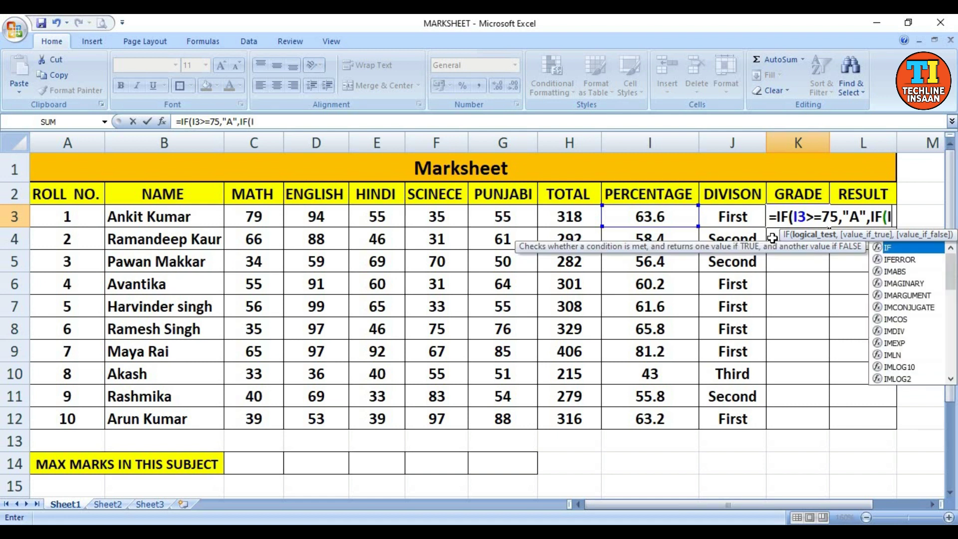
text(3>)
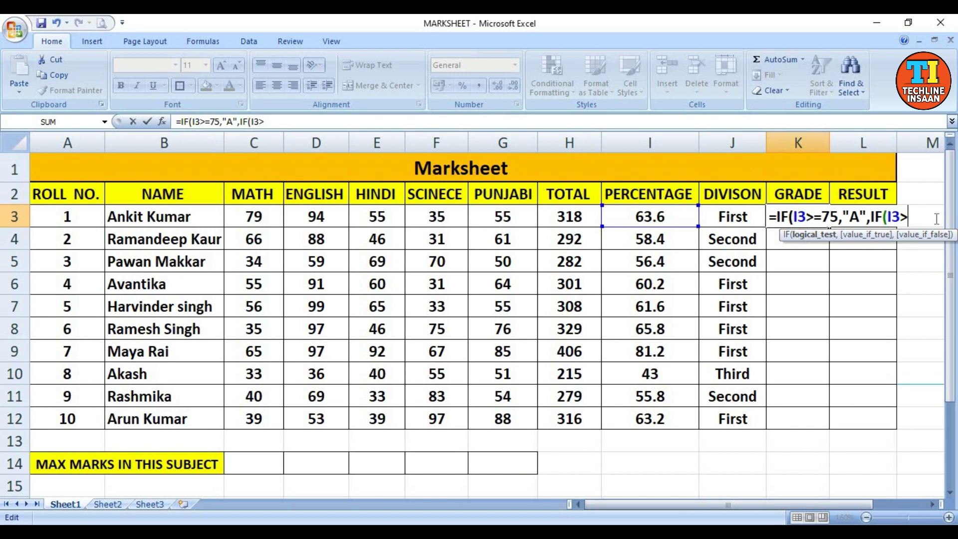
text(=60)
text(,"B")
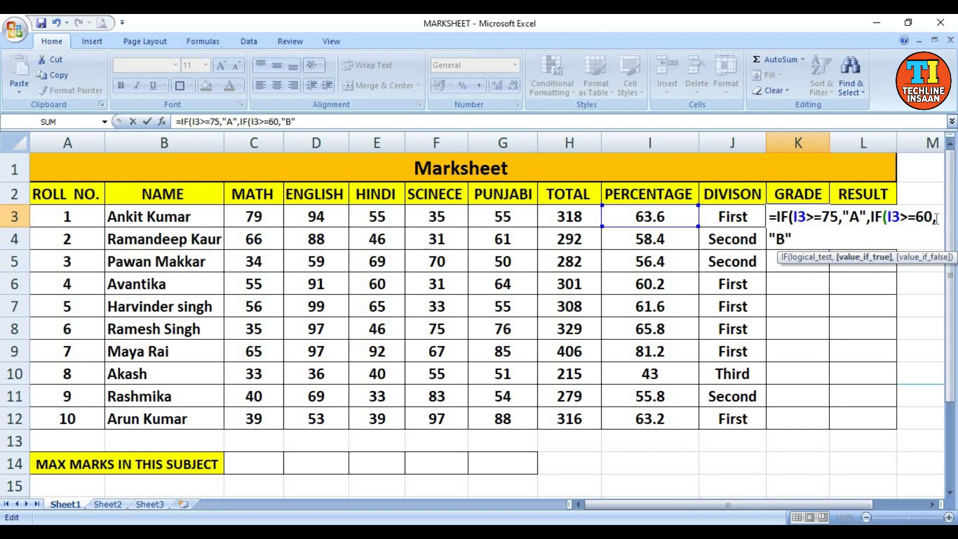
text(,)
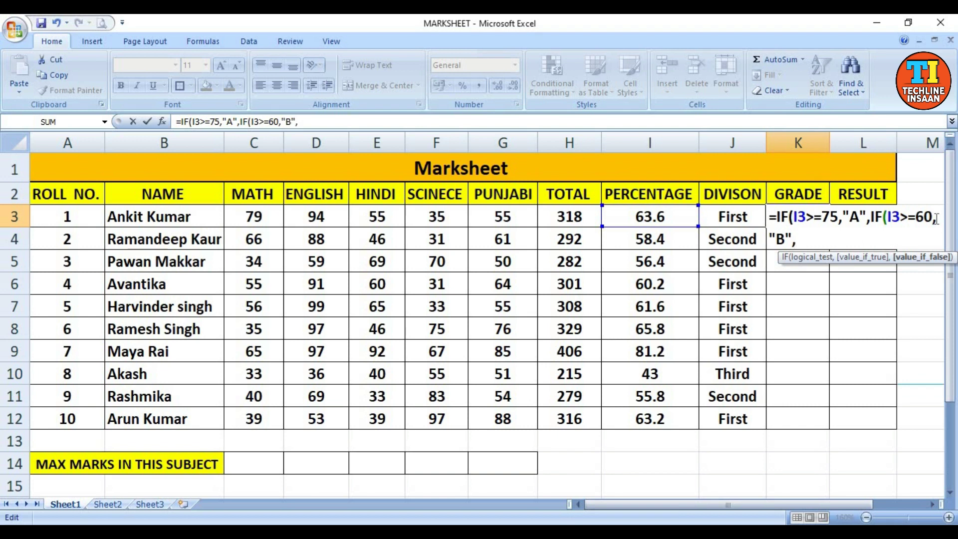
text(IF()
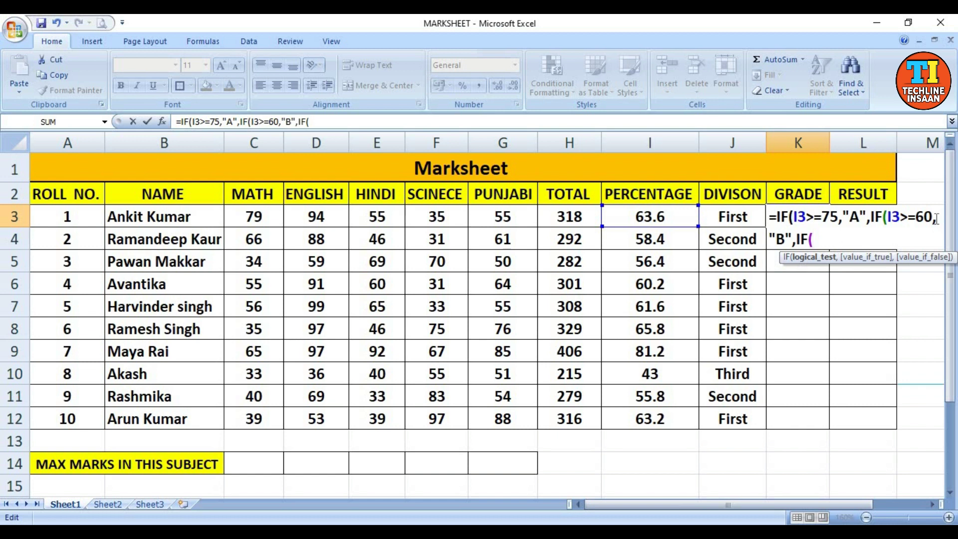
text(I)
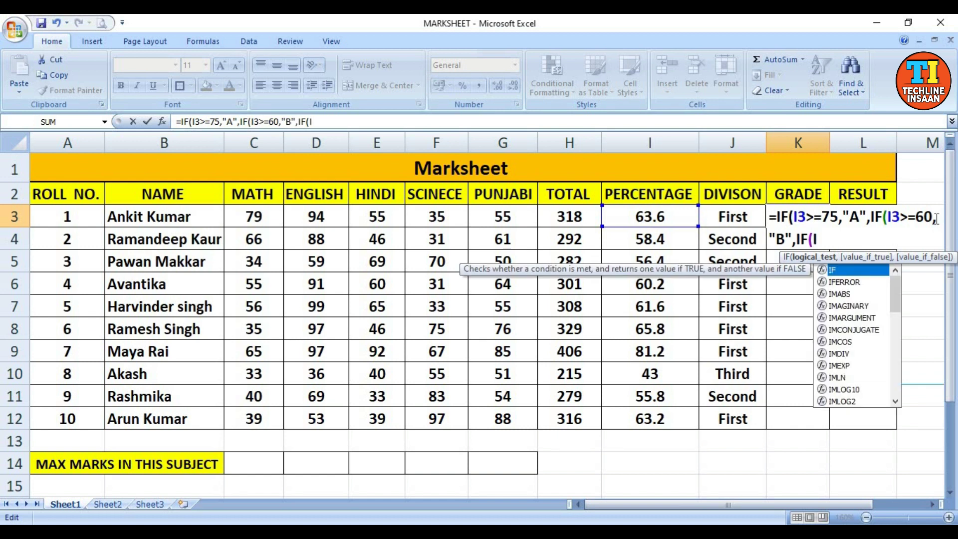
text(3)
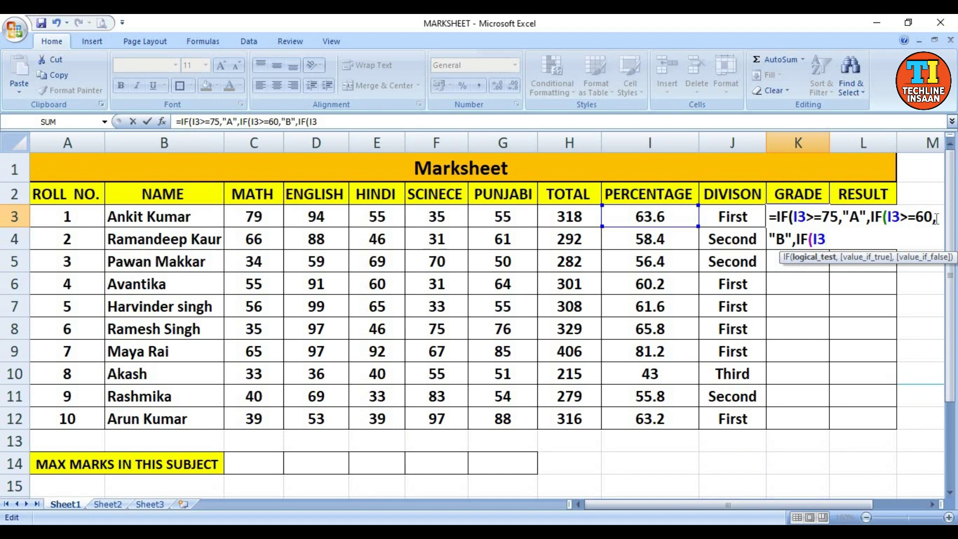
text(>)
text(=45,")
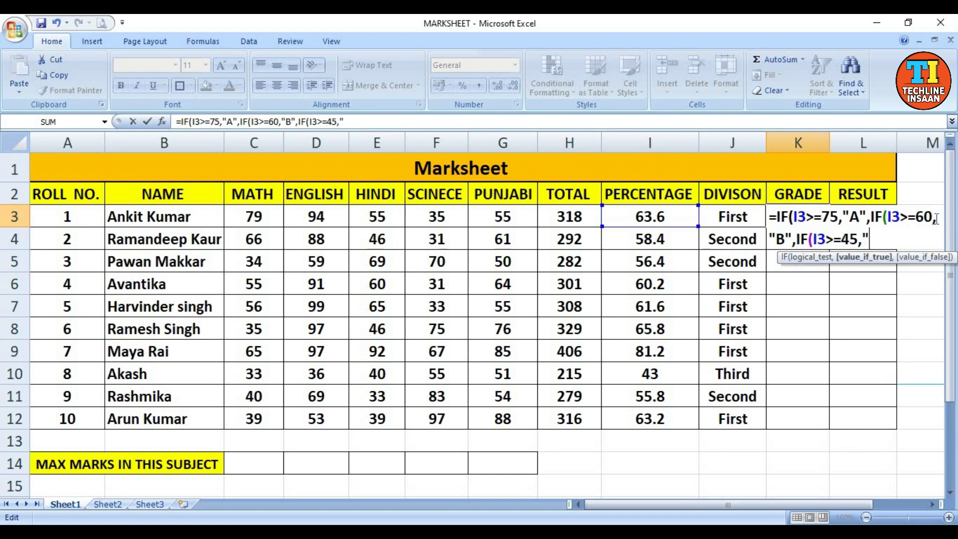
text(C)
text(")
text(,)
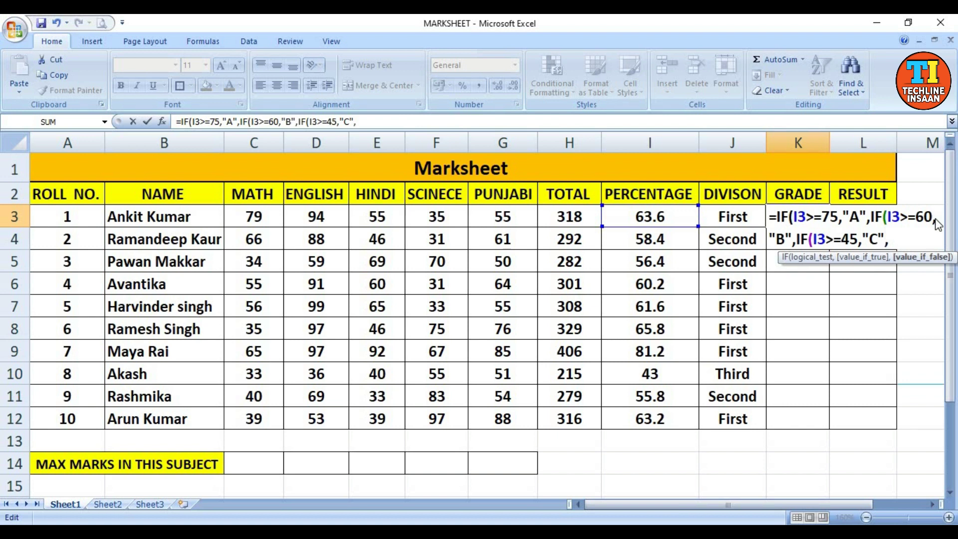
text(D")
text())))
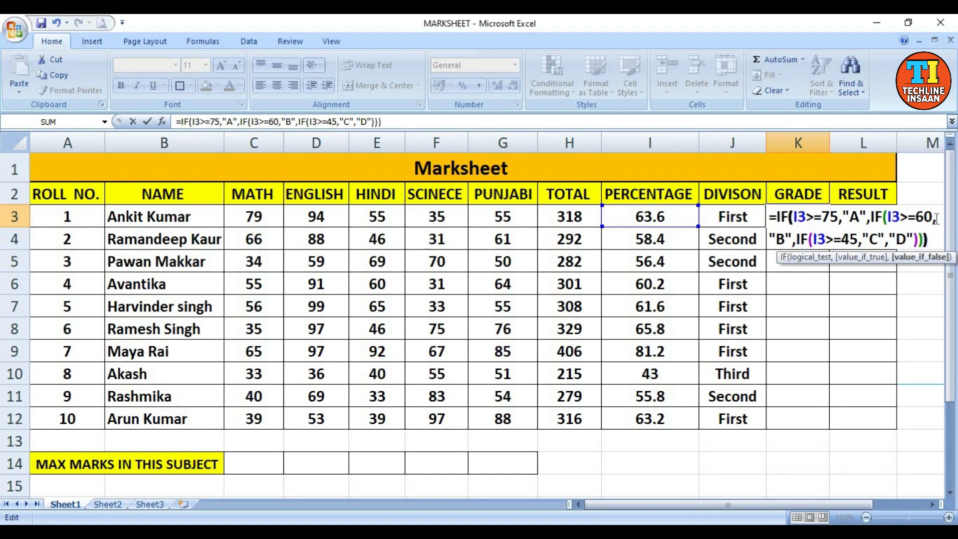
- Commit K3's grade formula and fill it down through K12
key(Return)
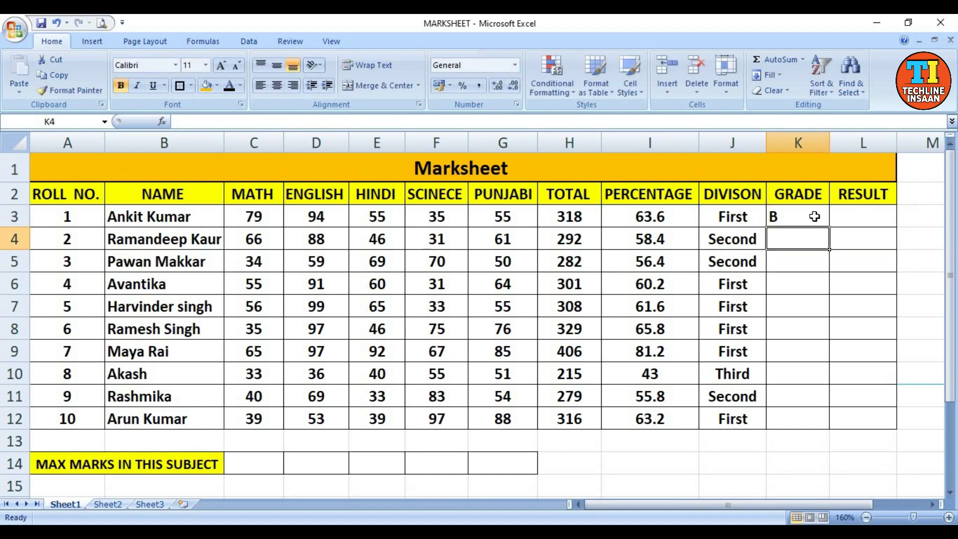
click(820, 222)
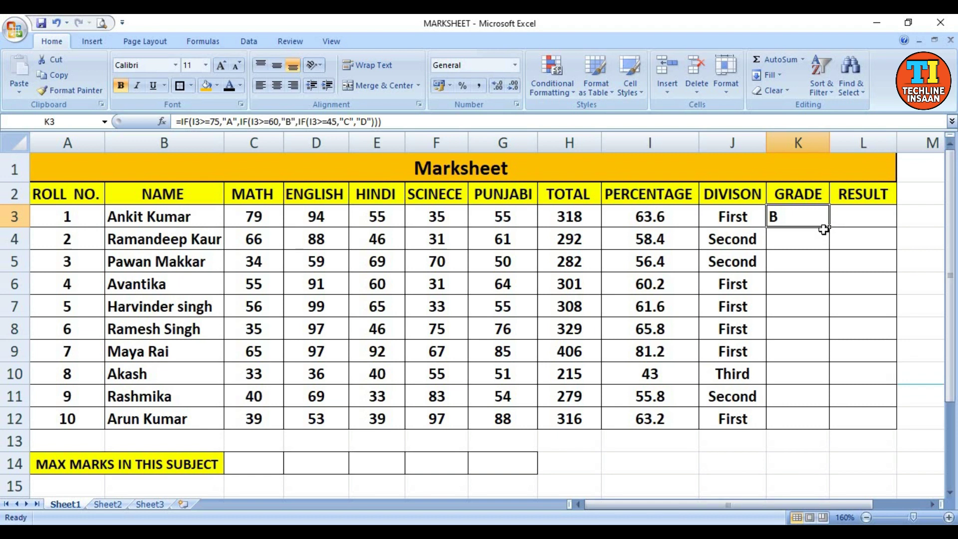
drag(830, 229, 833, 426)
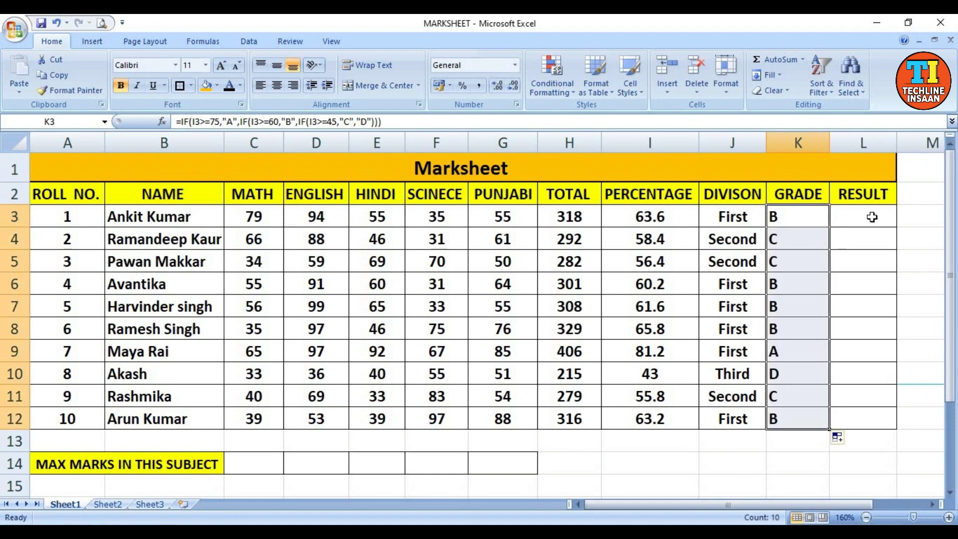
click(888, 219)
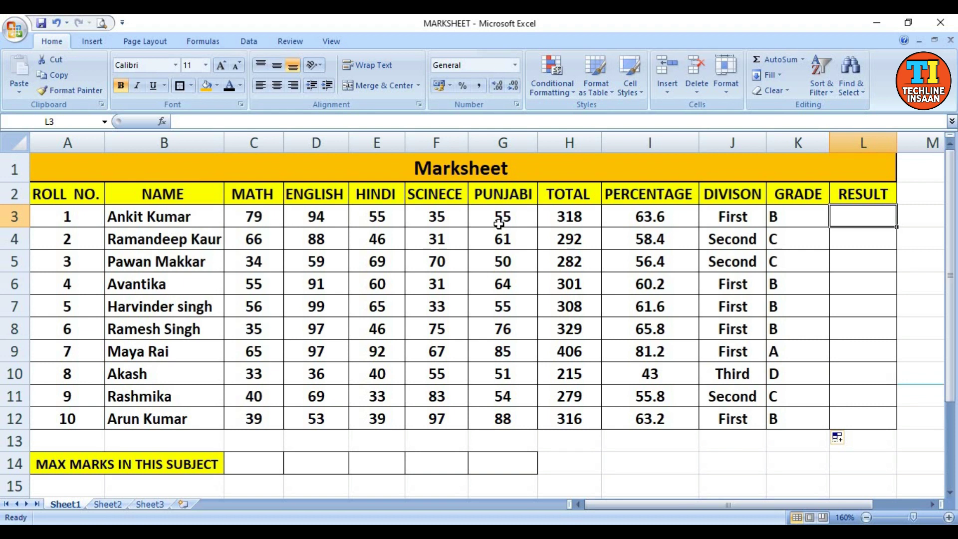
- After clearing a mistaken entry, type =IF(COUNTIF(C3:G3,">=33")=5,"Pass",IF(COUNTIF( into L3
text(=I)
key(BackSpace)
key(BackSpace)
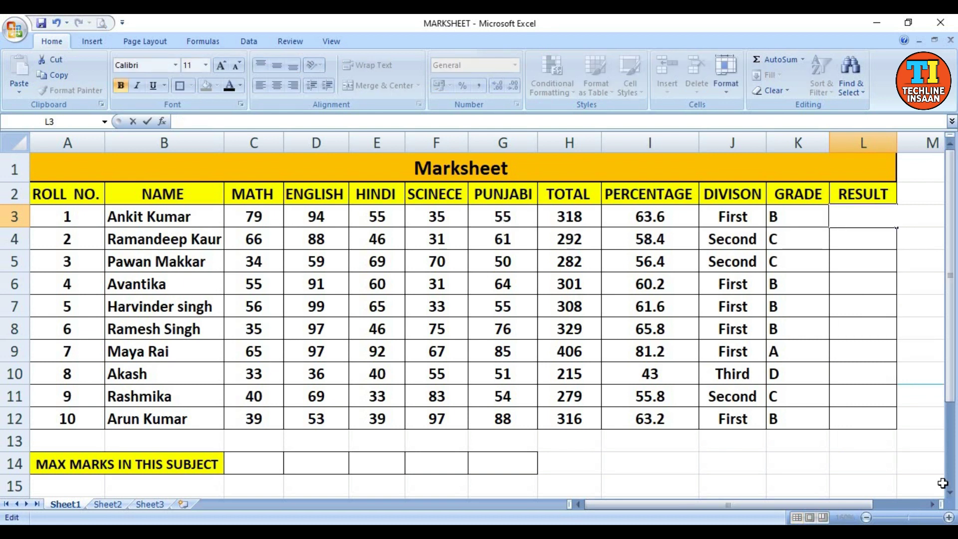
click(906, 324)
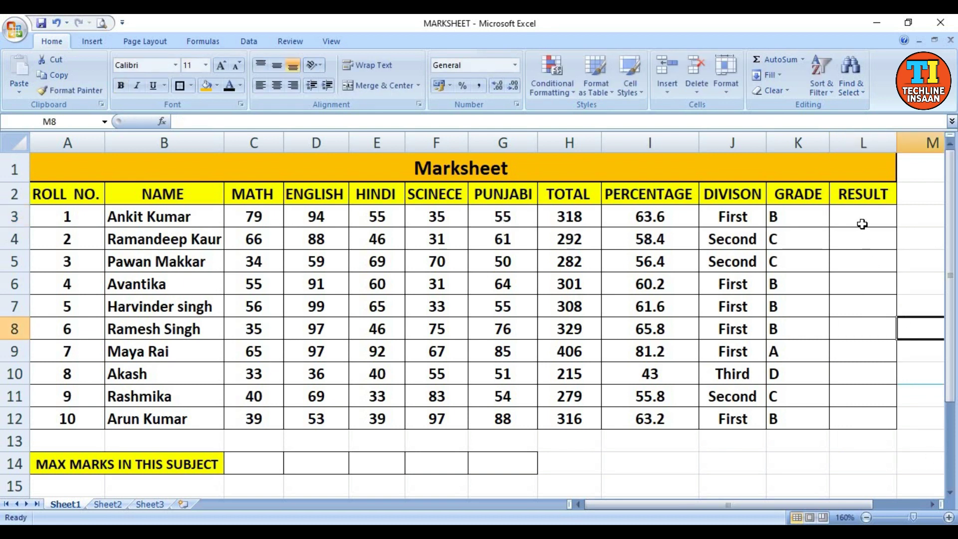
click(863, 224)
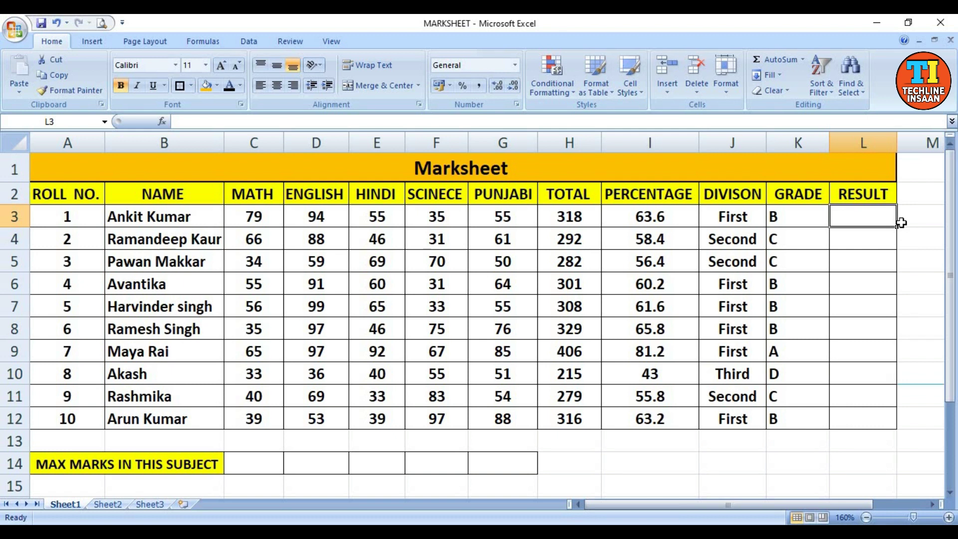
text(=)
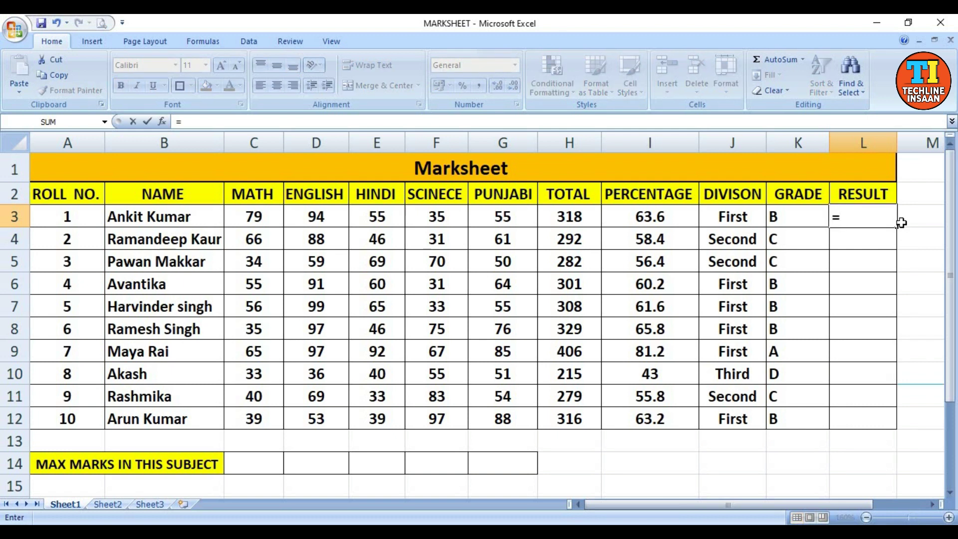
text(IF)
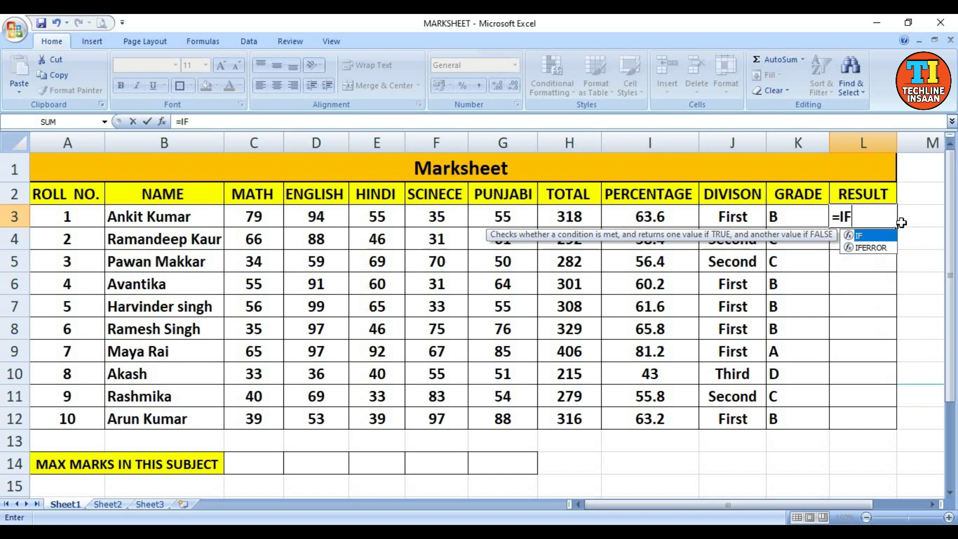
text(()
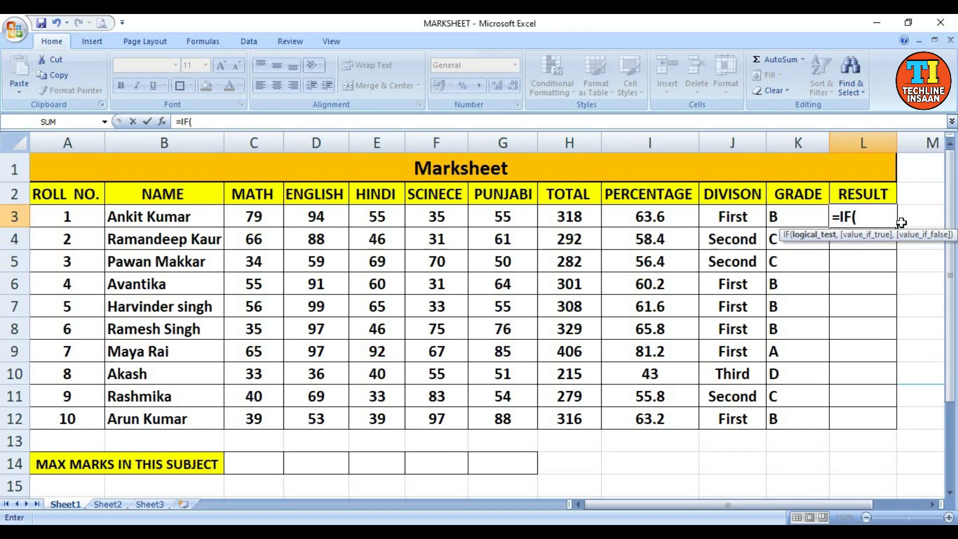
text(COUNTIF)
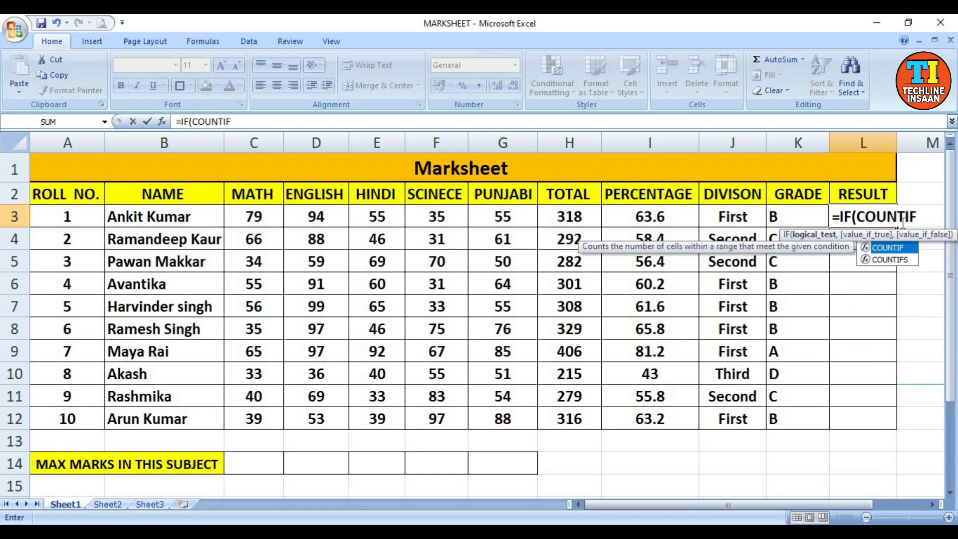
text(()
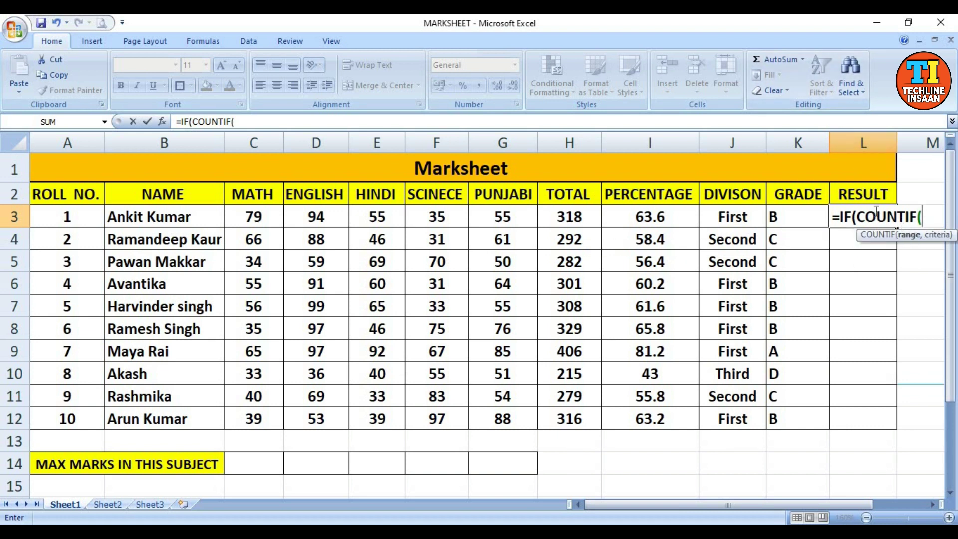
click(277, 220)
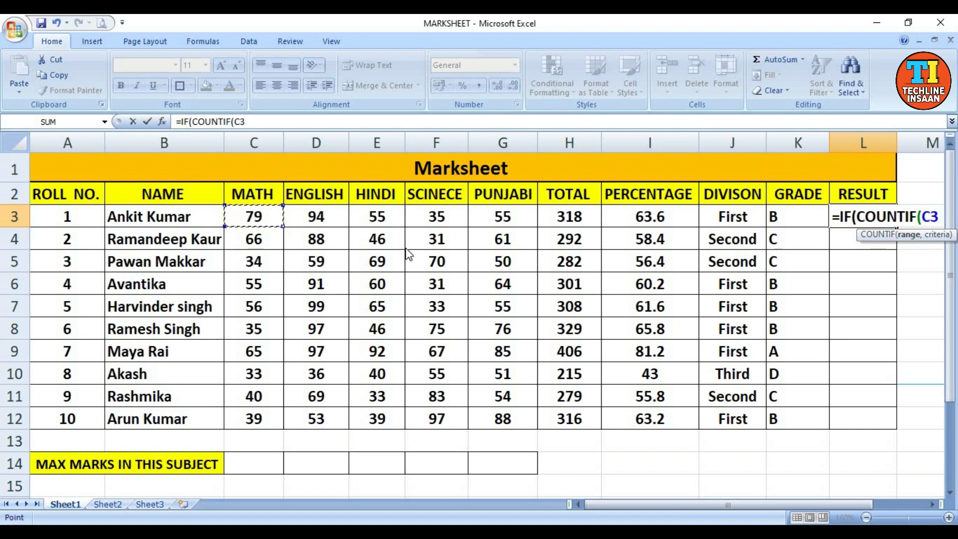
key(F8)
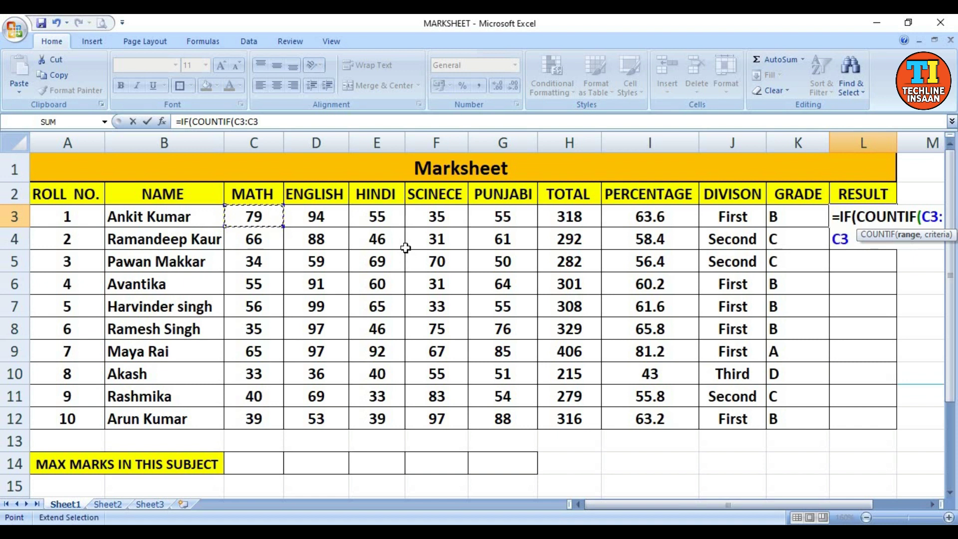
click(511, 221)
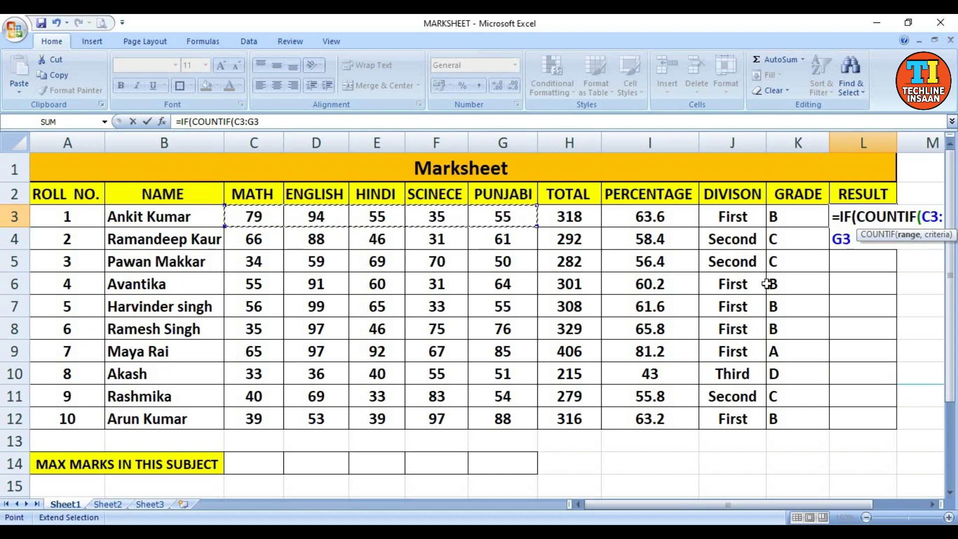
text(,)
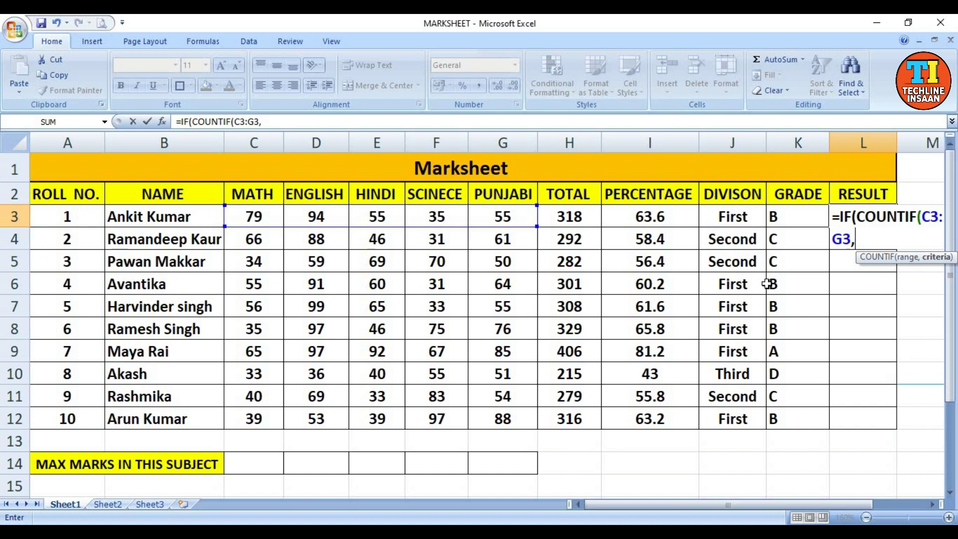
text(")
text(>)
text(=)
text(33)
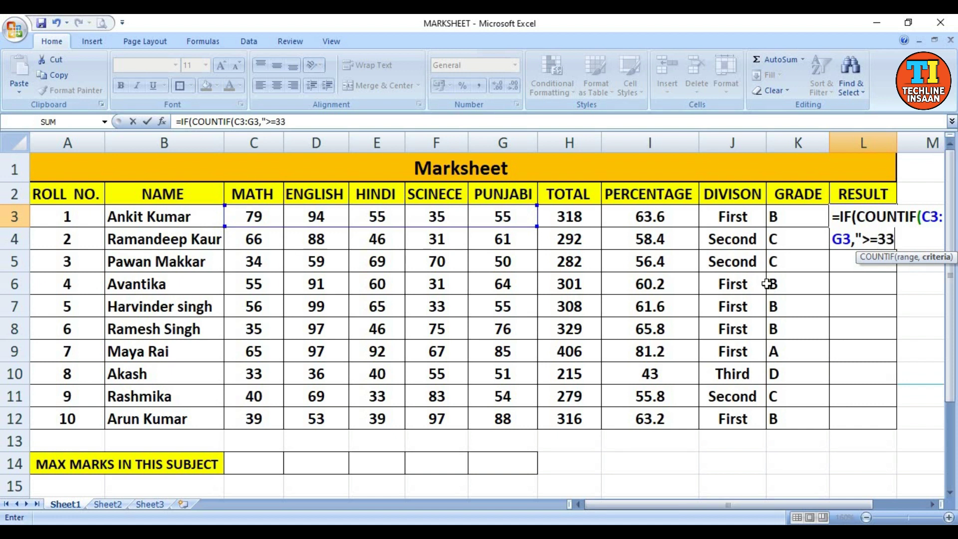
text(")
text())
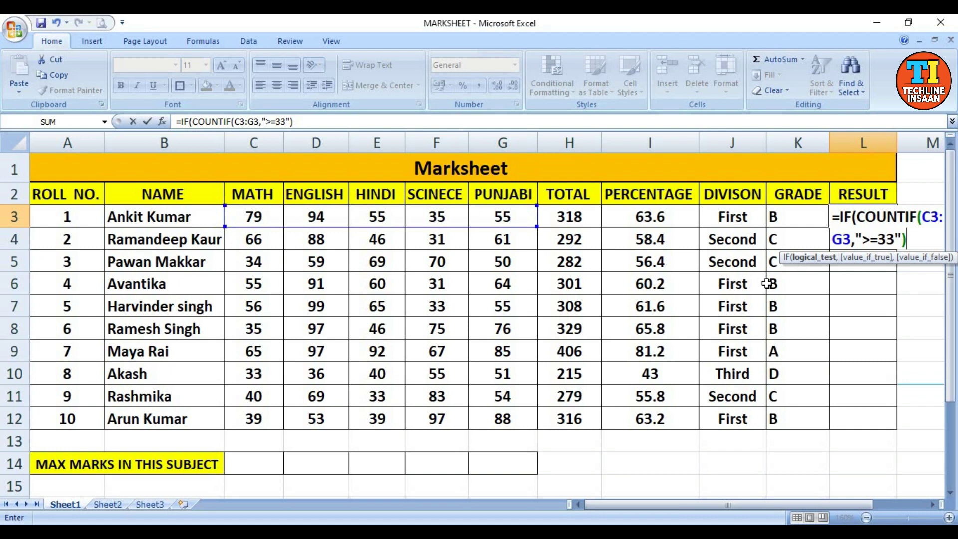
text(=)
text(5)
text(,)
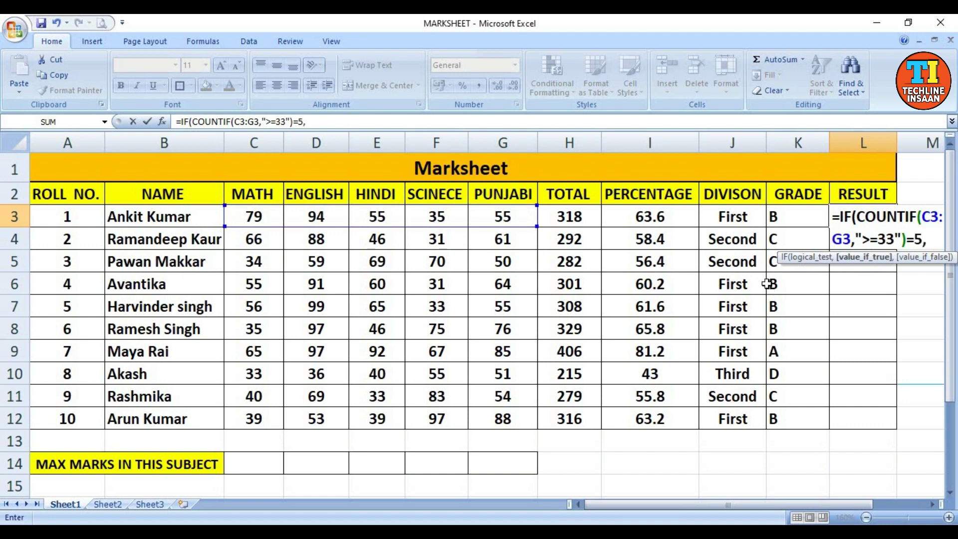
text(")
text(P)
text(ass)
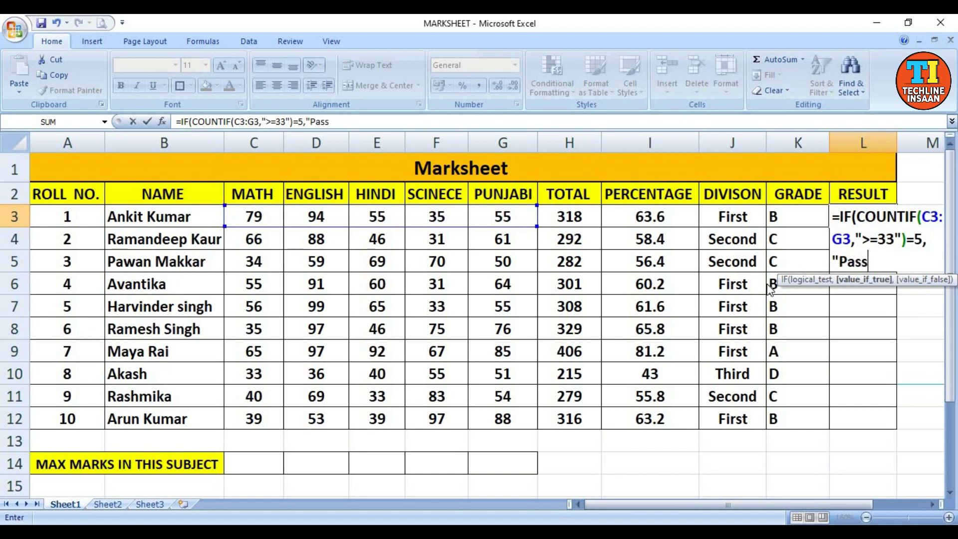
text(")
text(,)
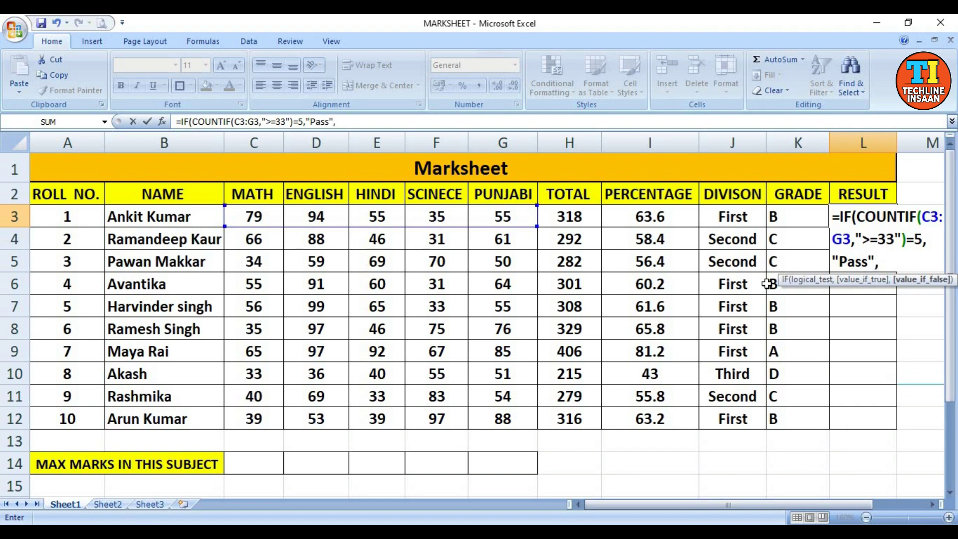
text(IF)
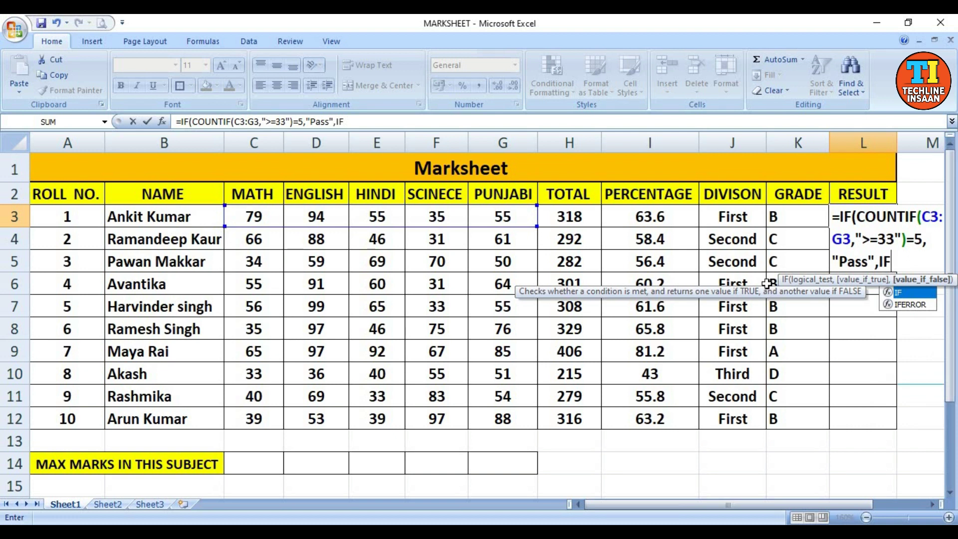
text(()
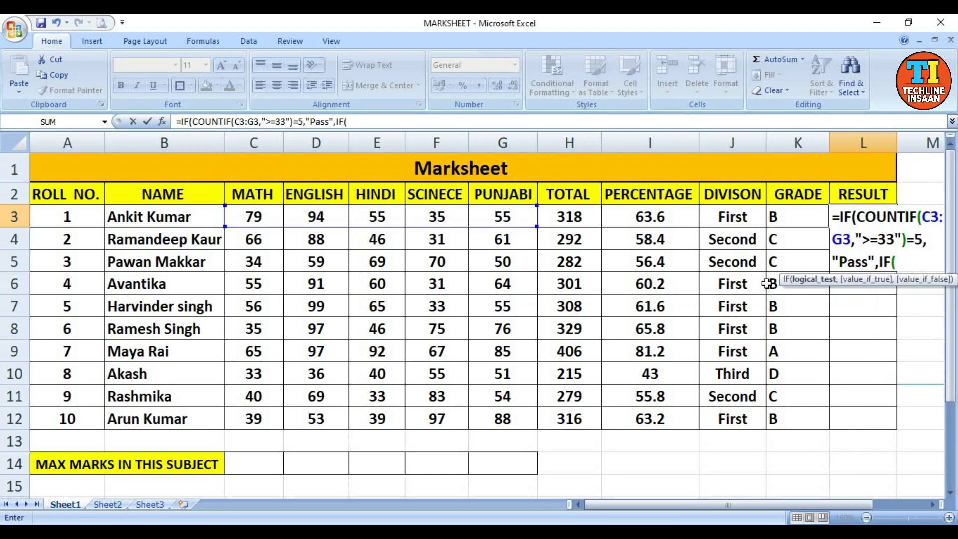
text(COUNT)
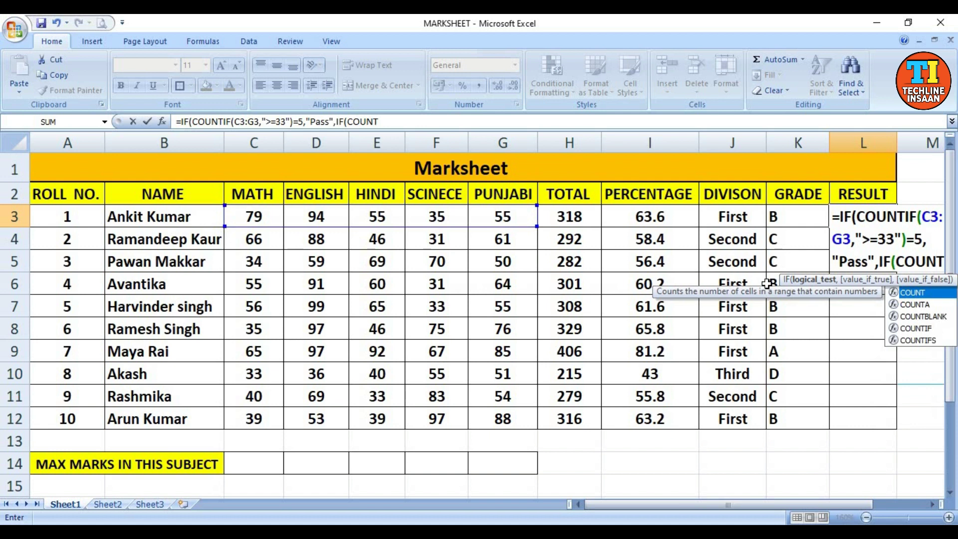
text(IF)
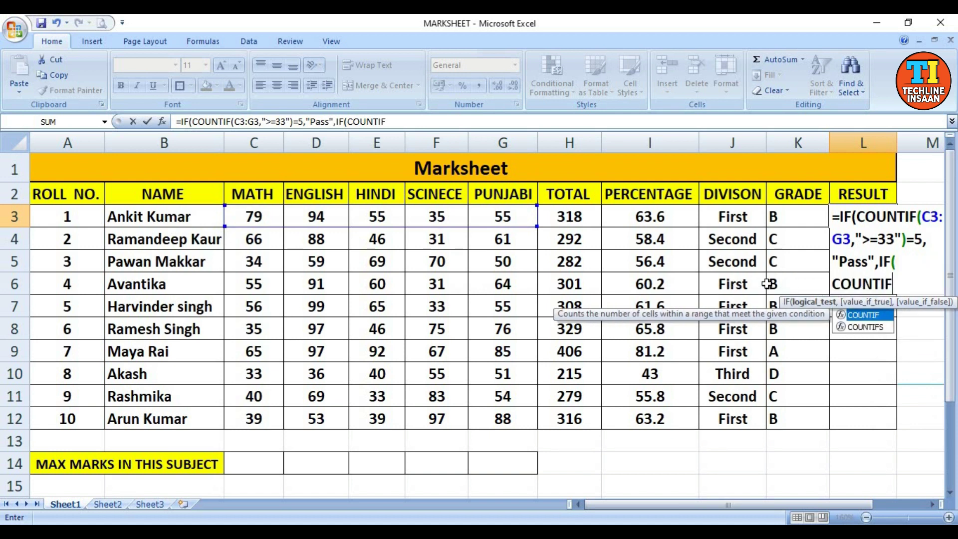
text(()
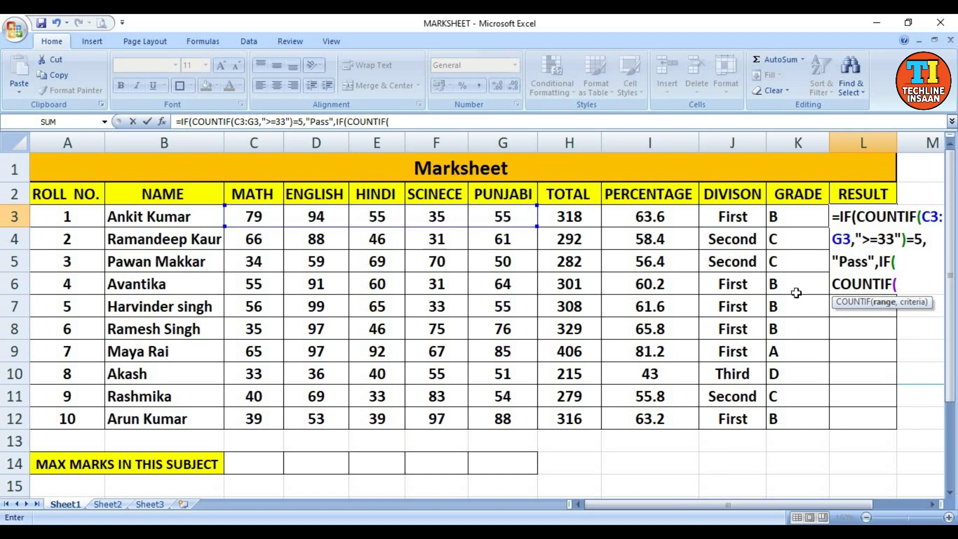
- Complete the formula with COUNTIF(C3:G3,"<33")>=2,"Fail","Grace" and close the brackets
click(268, 220)
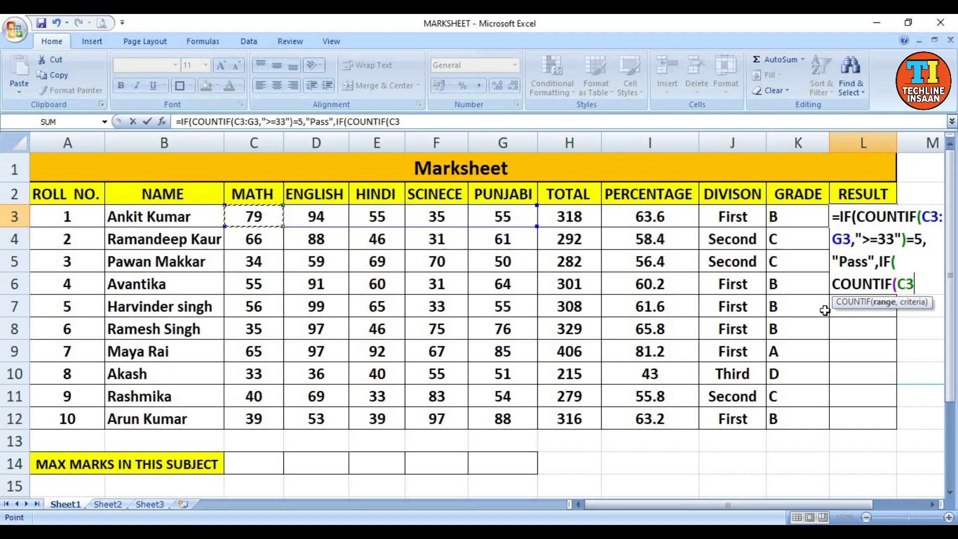
key(F8)
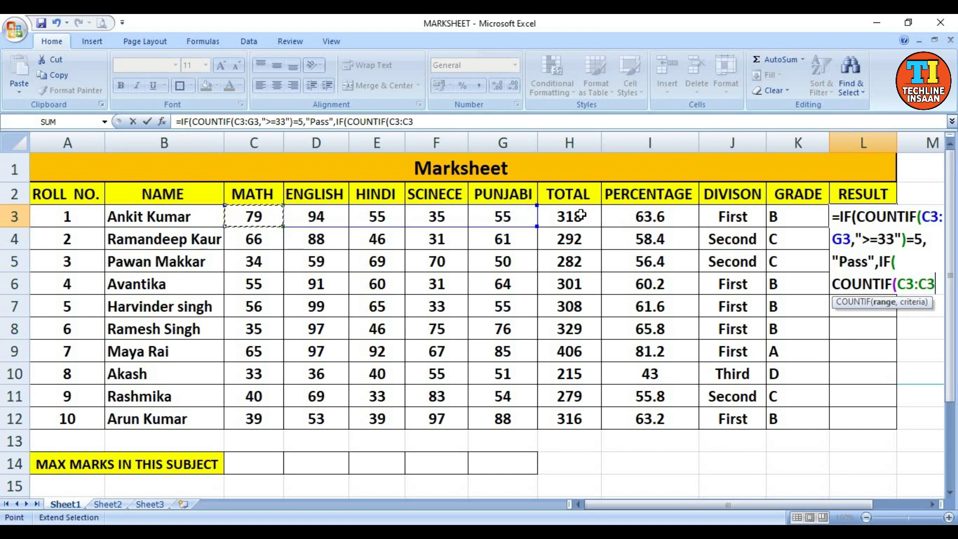
click(530, 221)
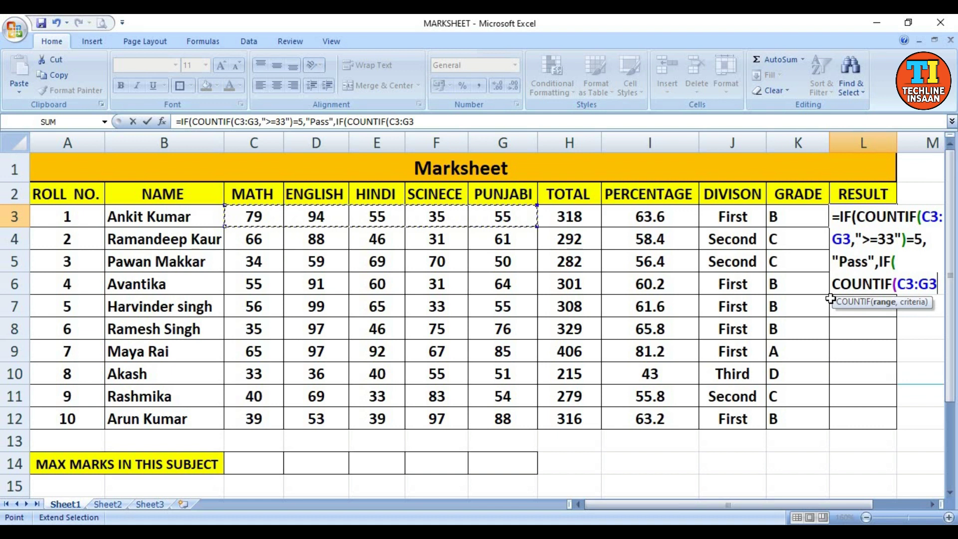
text(,")
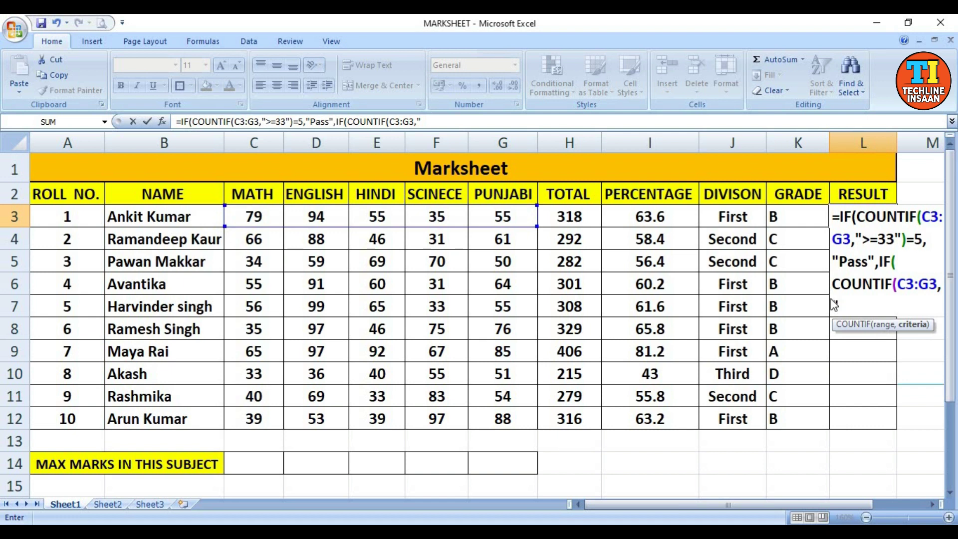
text(<33)
text(")
text())
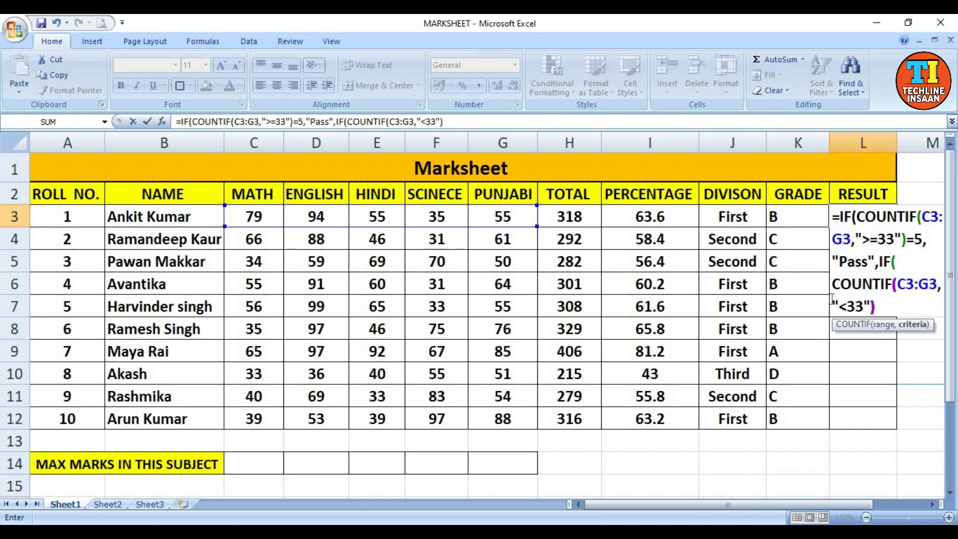
text(>)
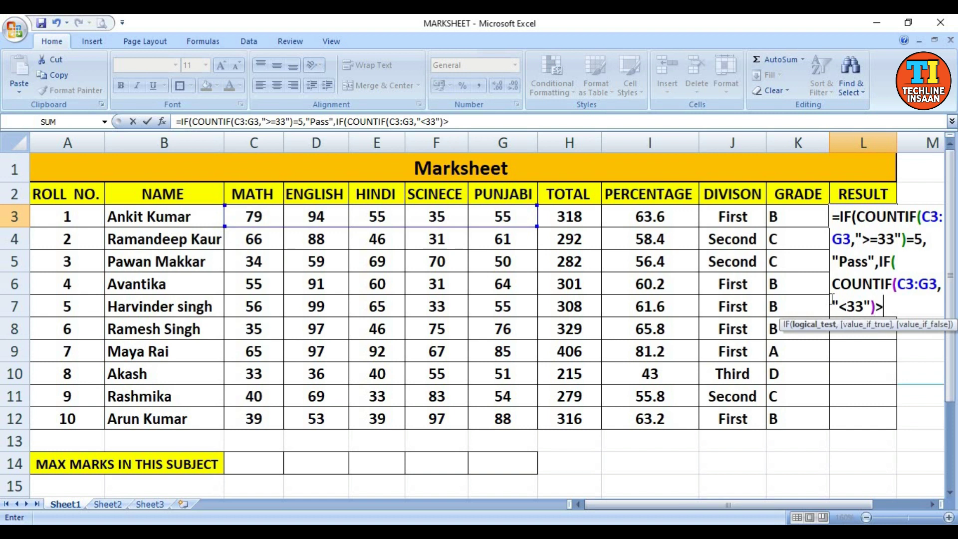
text(=2)
text(,)
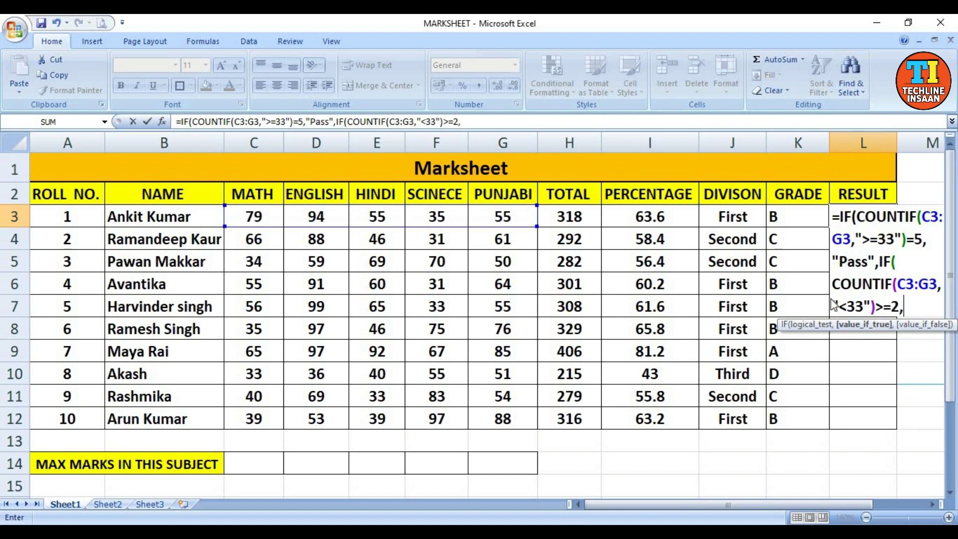
text(")
text(Fai)
text(l)
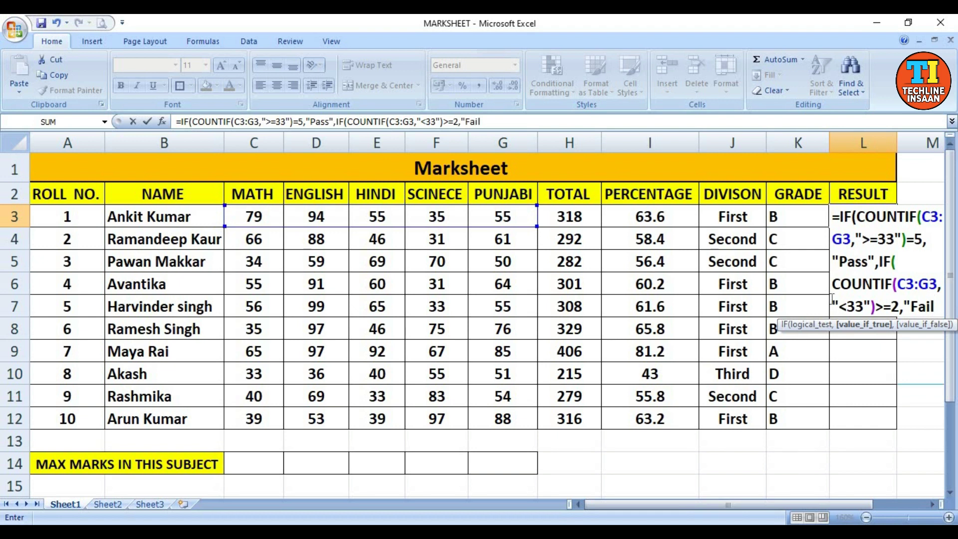
text(")
text(,)
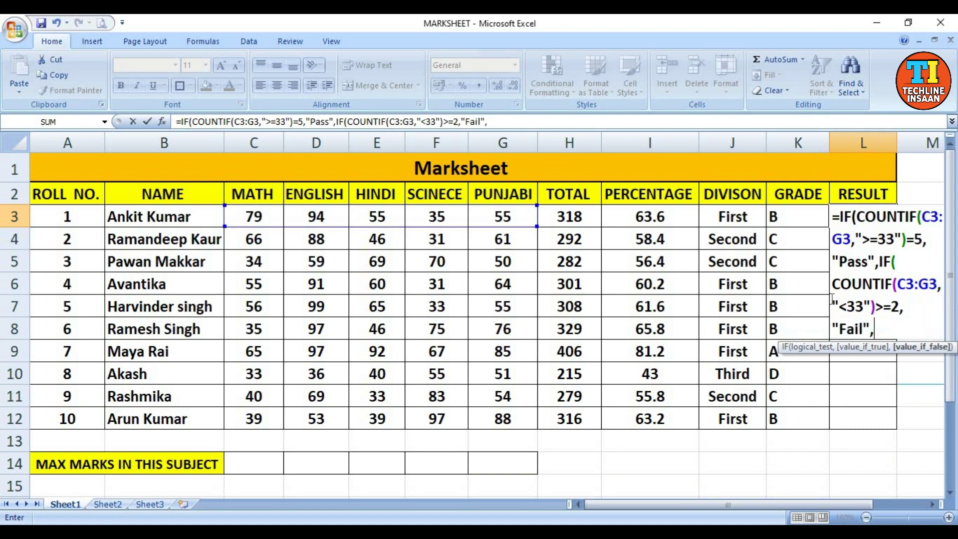
text(")
text(Grace)
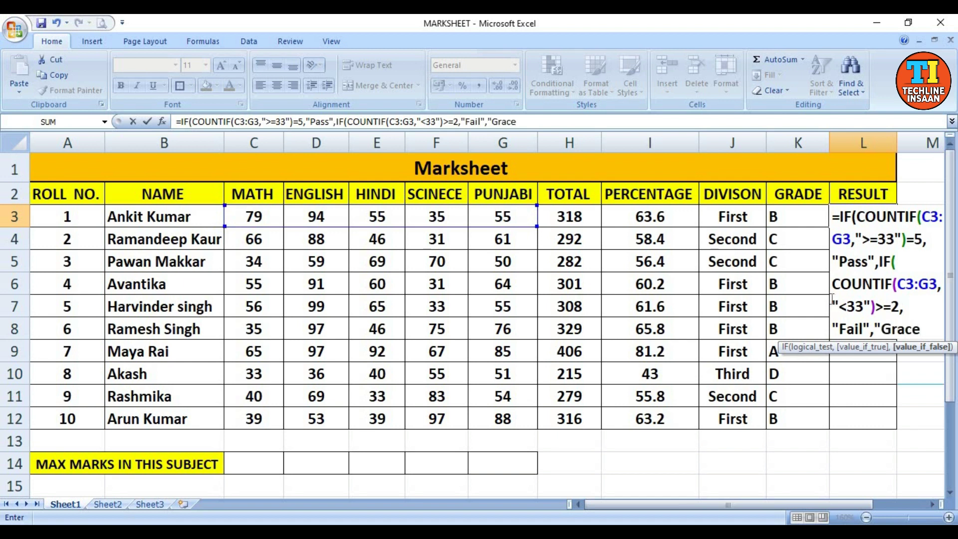
text(")
text()))
- Commit the RESULT formula and fill it down from L3 to L12
key(Return)
click(863, 221)
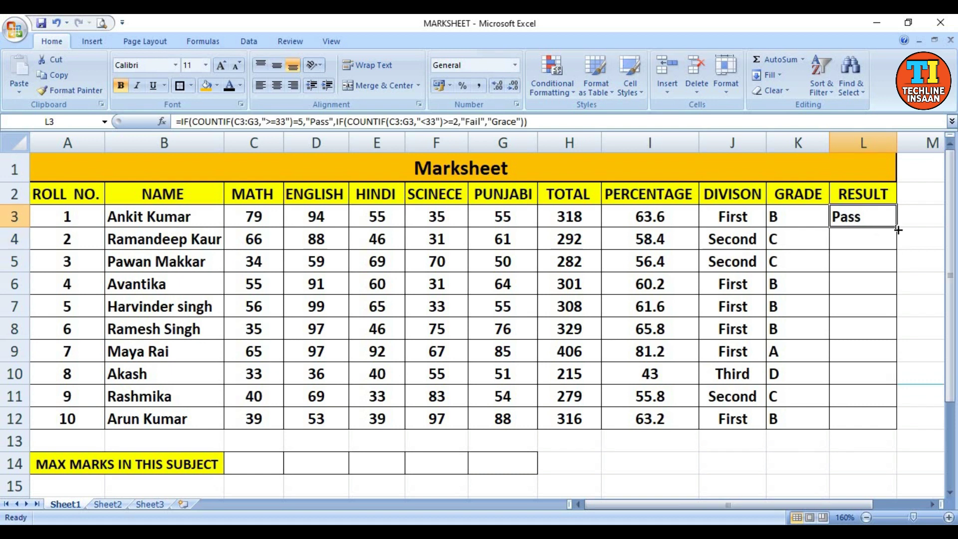
drag(898, 229, 904, 425)
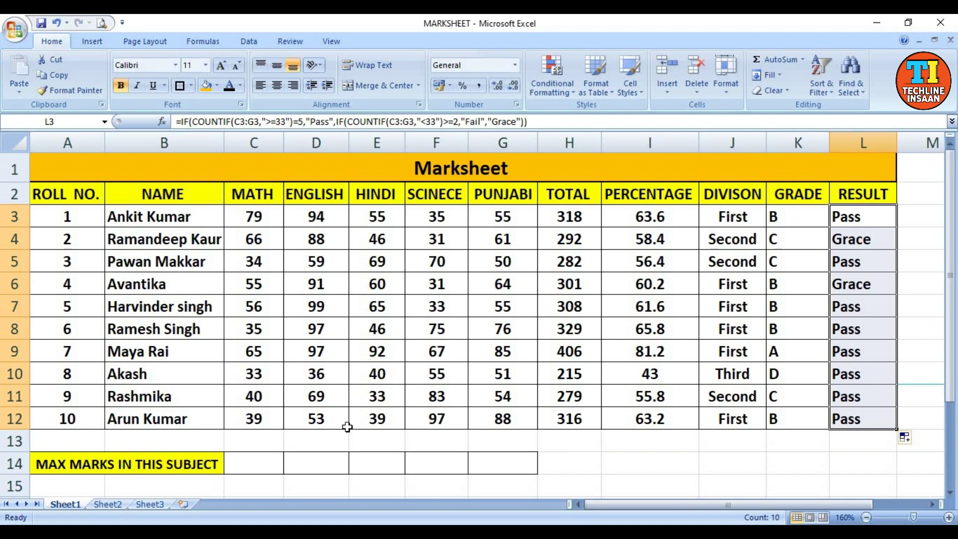
- Enter =MAX(C3:C12) in C14 and copy it across to G14
click(264, 460)
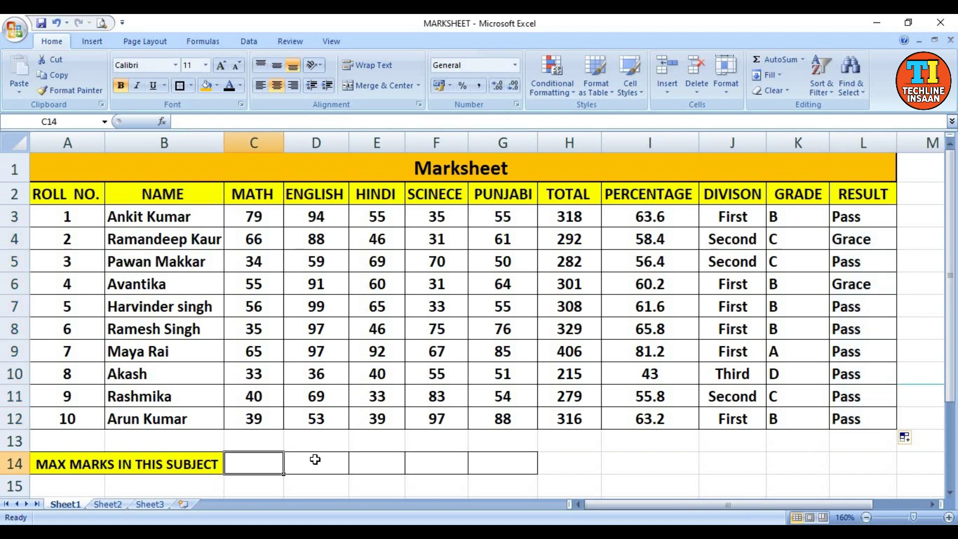
text(=)
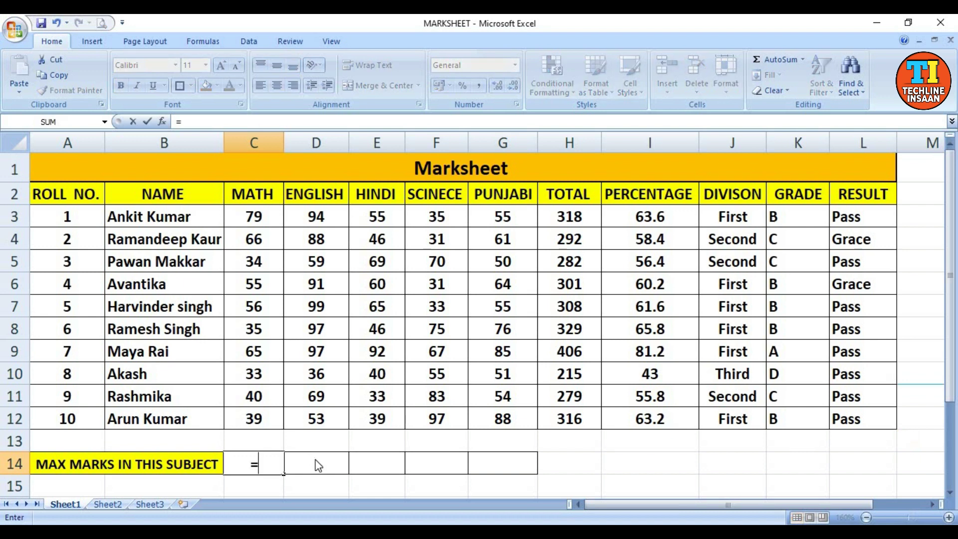
text(ma)
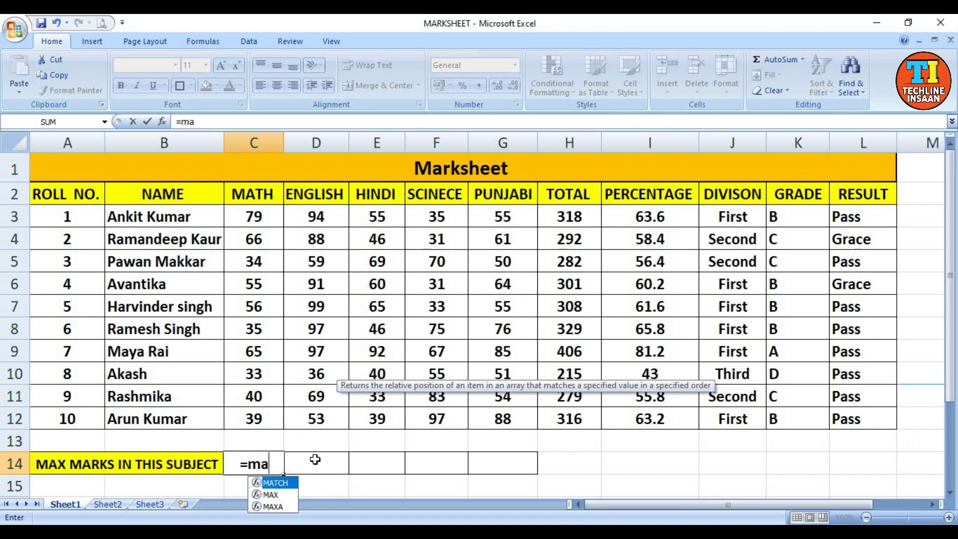
text(x)
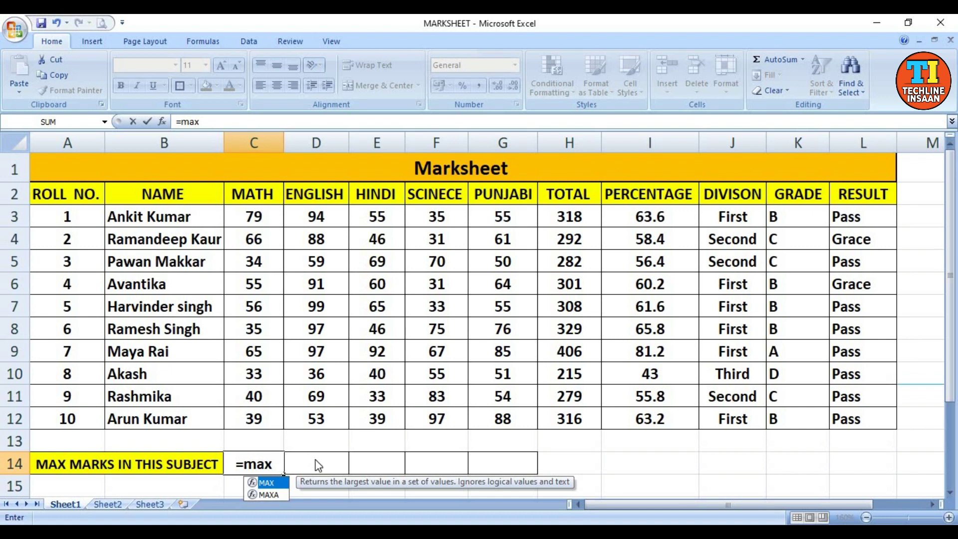
text(()
click(256, 213)
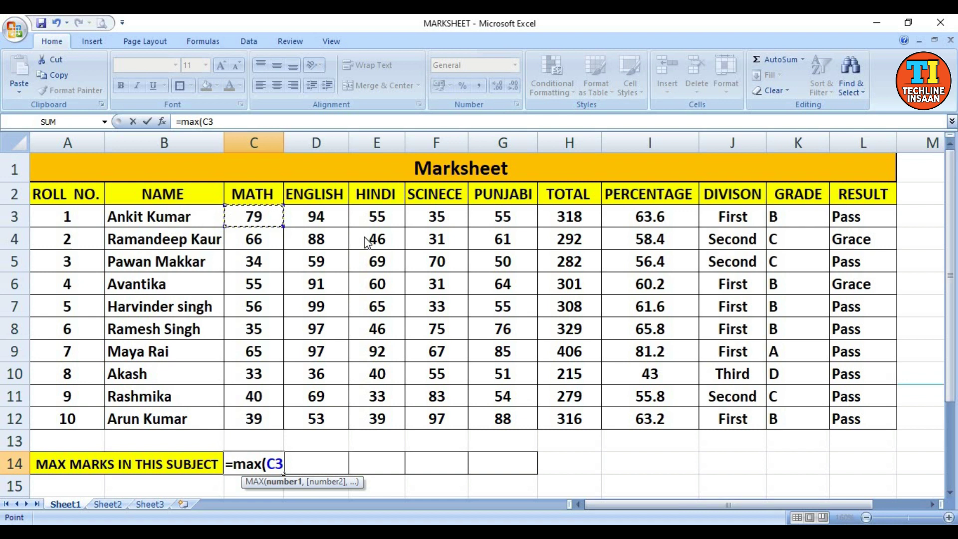
key(F8)
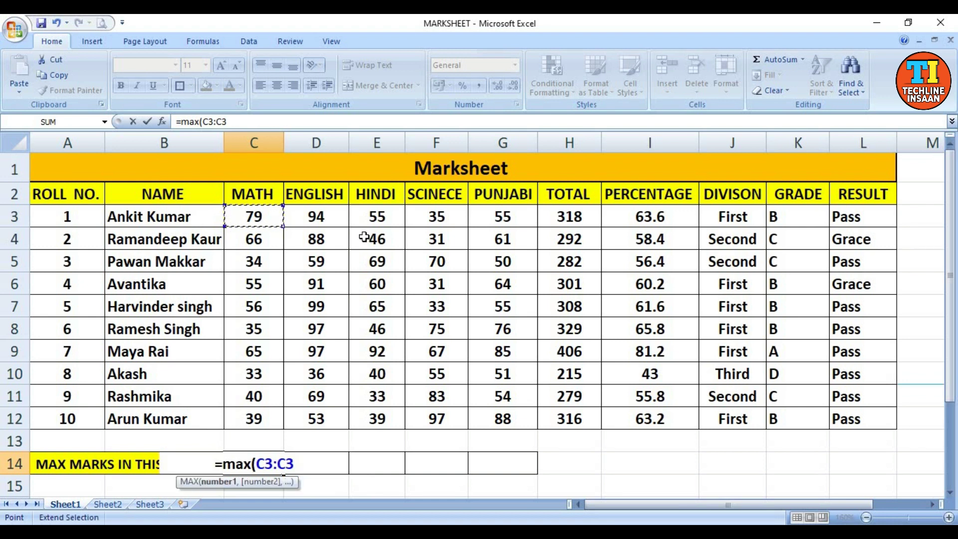
click(281, 422)
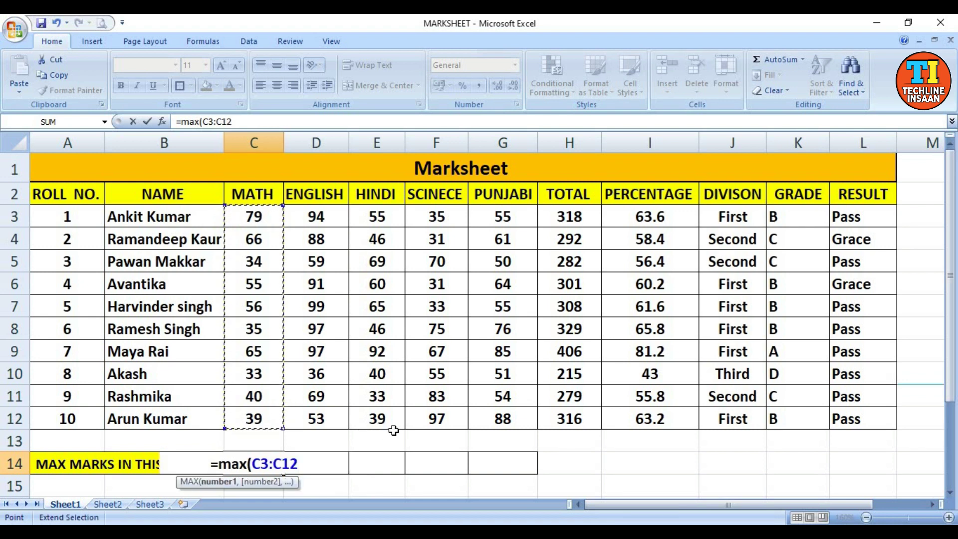
text())
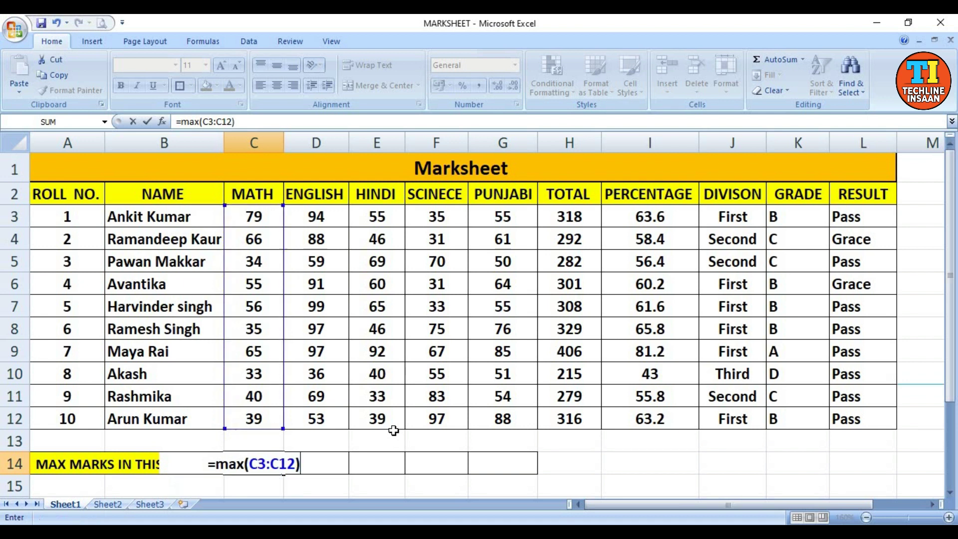
key(Return)
click(276, 470)
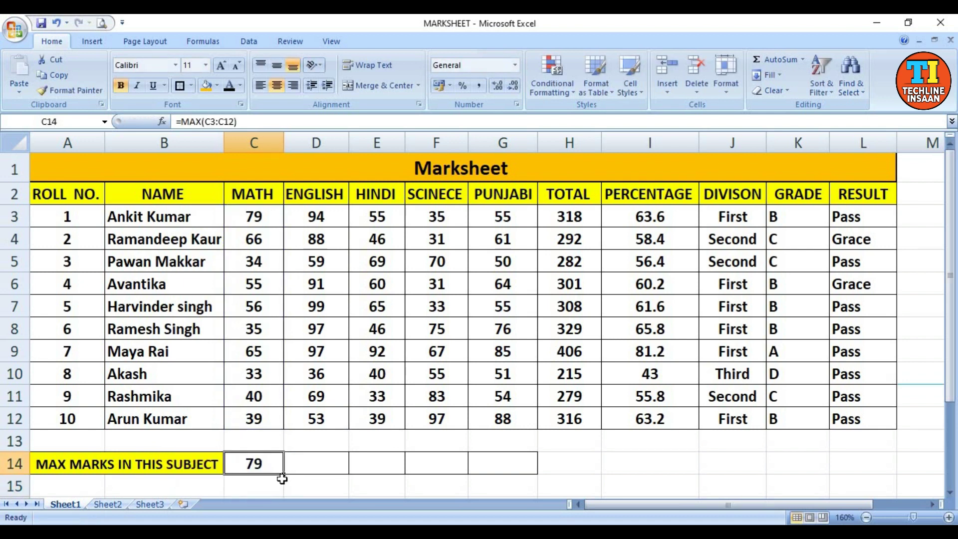
drag(283, 475, 524, 474)
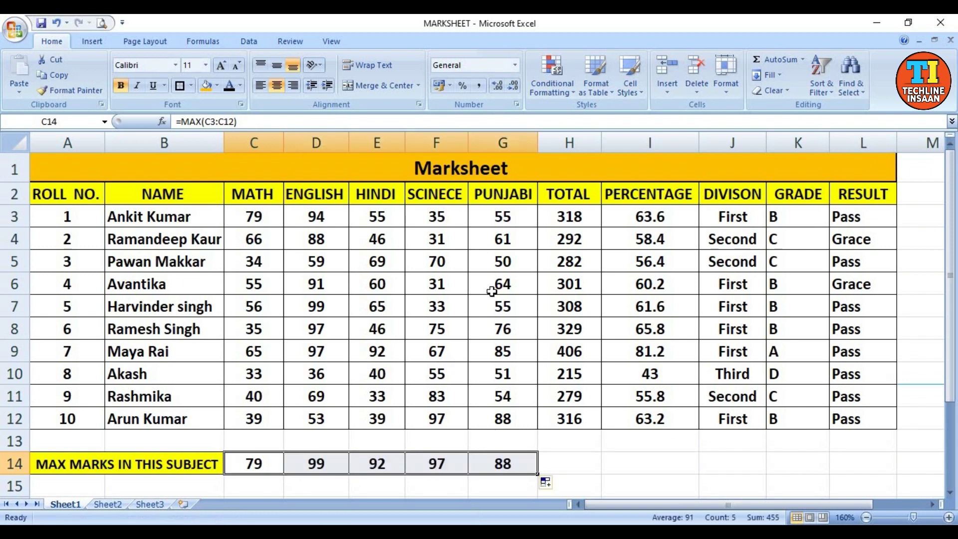
click(513, 418)
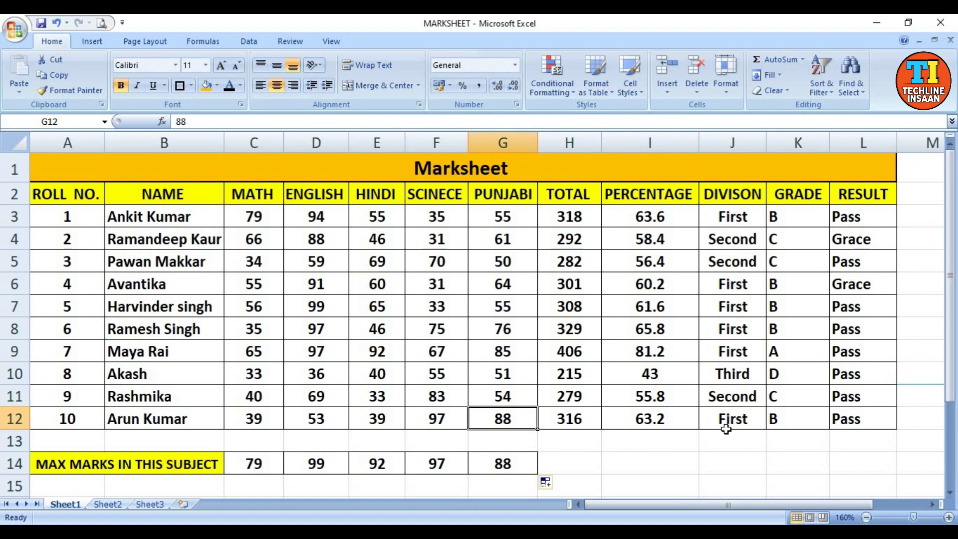